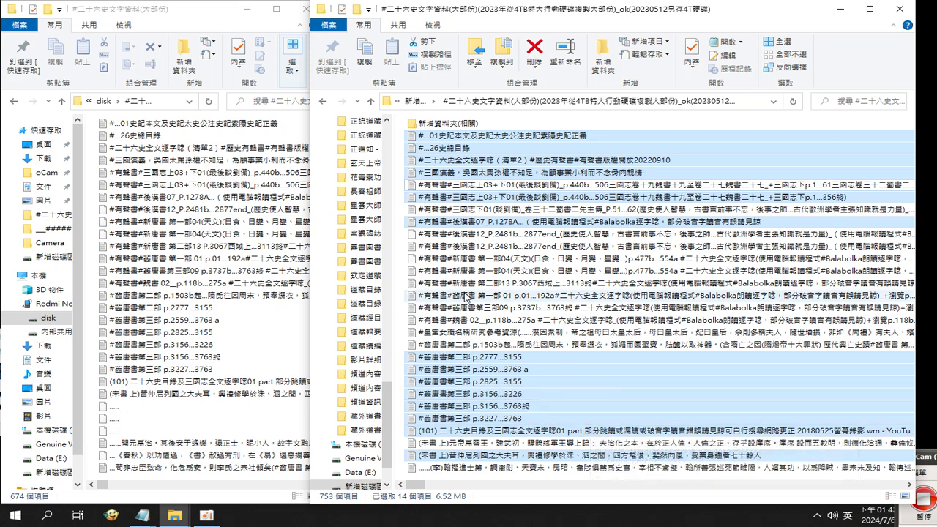
# Step: Copy the selected text files into the #二十六史文字資料(大部份) folder on disk, replacing all same-named files, and look over the destination list
pyautogui.moveTo(467, 370); pyautogui.dragTo(231, 374)
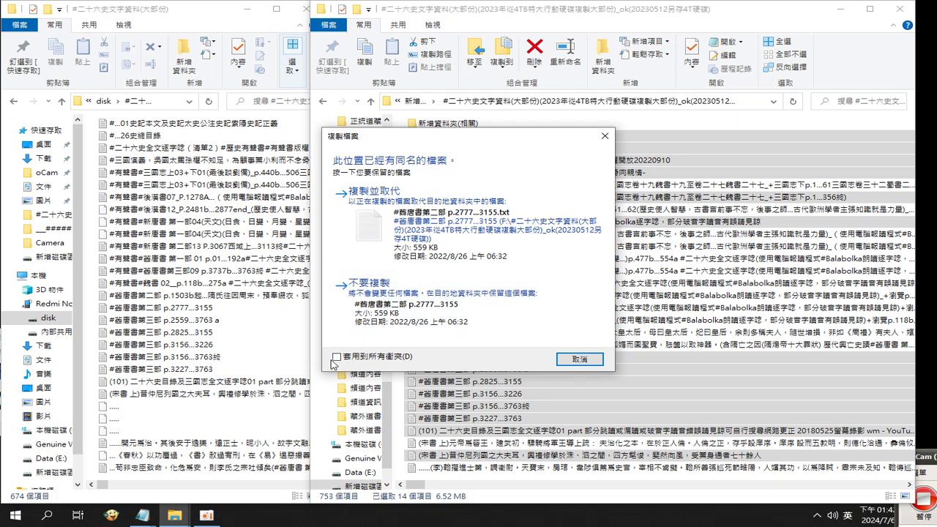
pyautogui.click(337, 357)
pyautogui.click(384, 222)
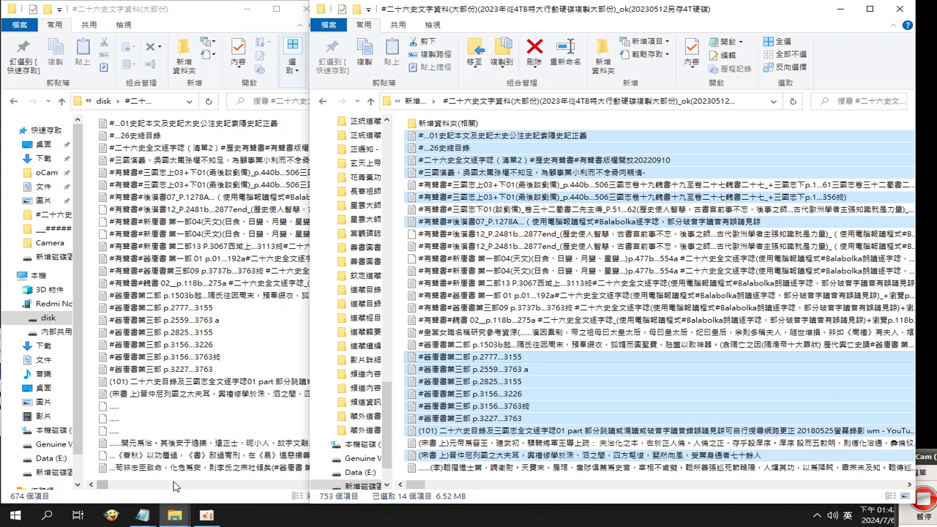
pyautogui.click(205, 419)
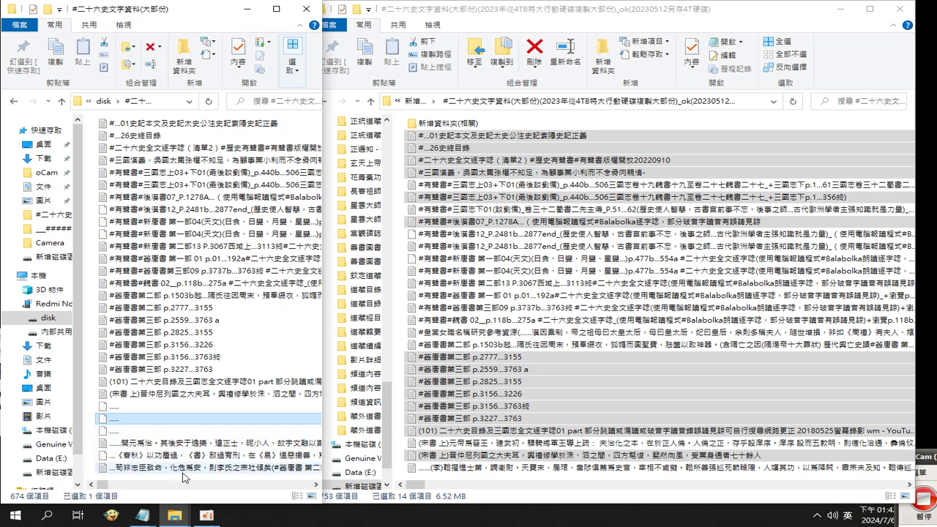
pyautogui.scroll(-10, 195, 490)
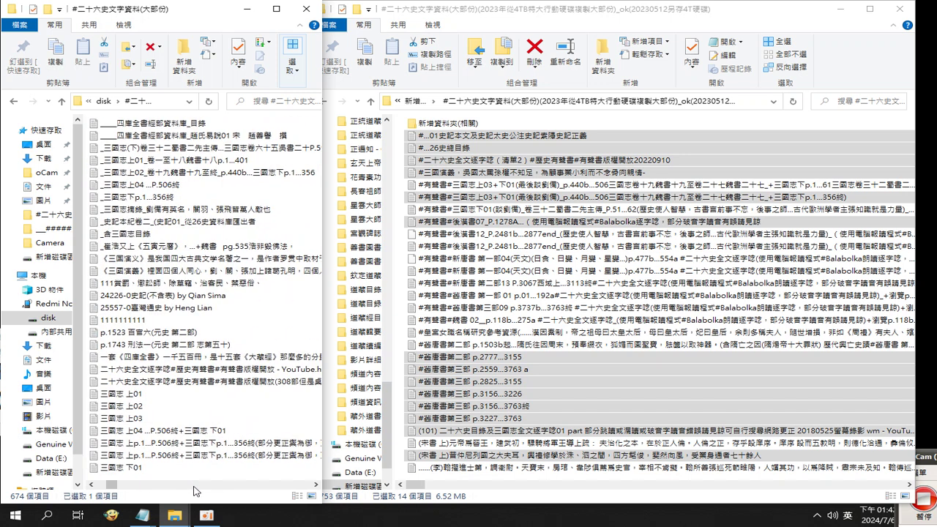
pyautogui.scroll(10, 220, 136)
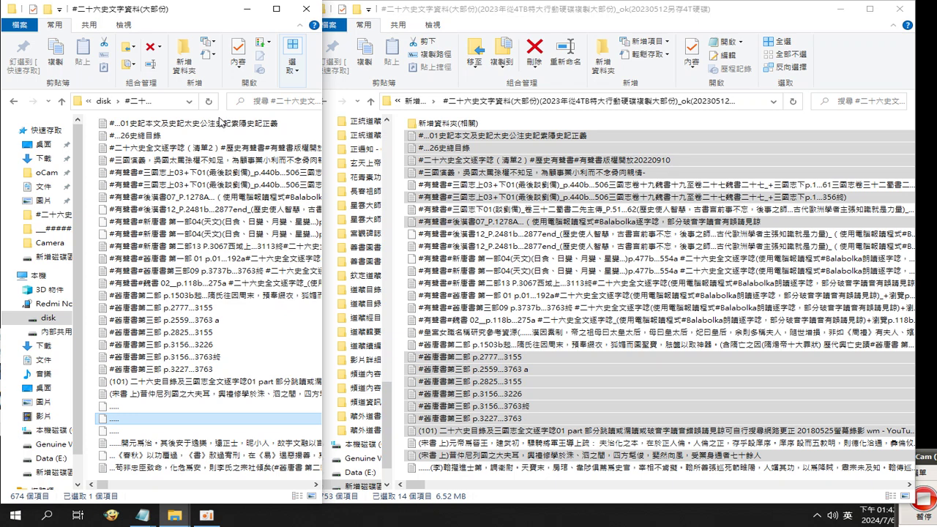
# Step: Open the source subfolder 新增資料夾(相關) and look through its whole file list
pyautogui.doubleClick(448, 124)
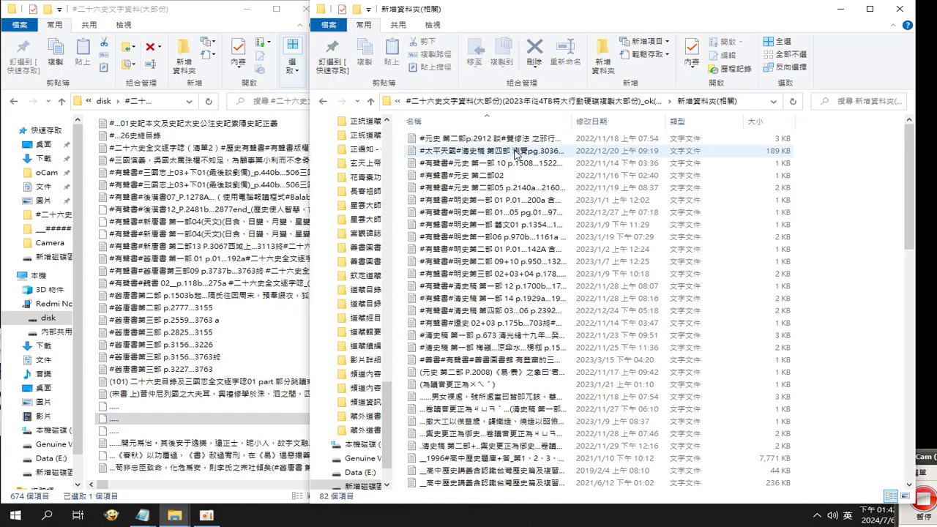
pyautogui.scroll(-8, 714, 257)
pyautogui.scroll(-10, 714, 258)
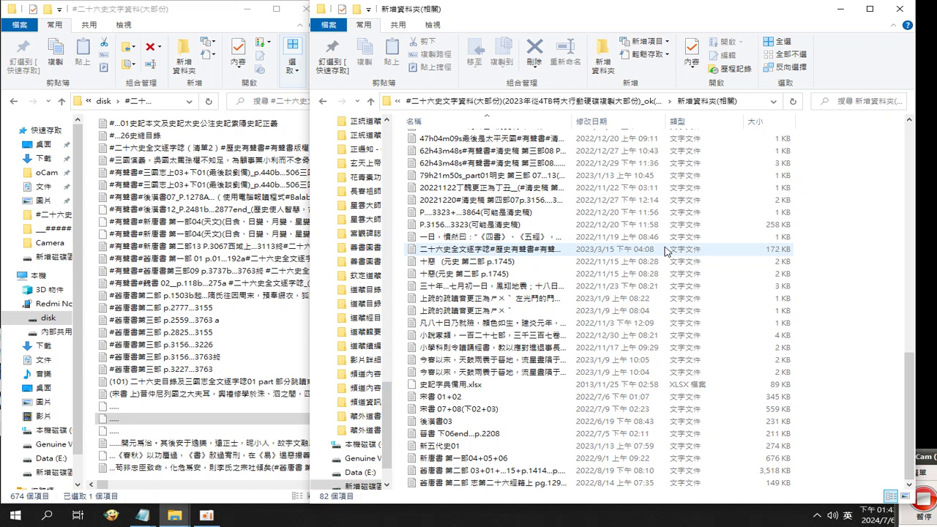
pyautogui.click(910, 144)
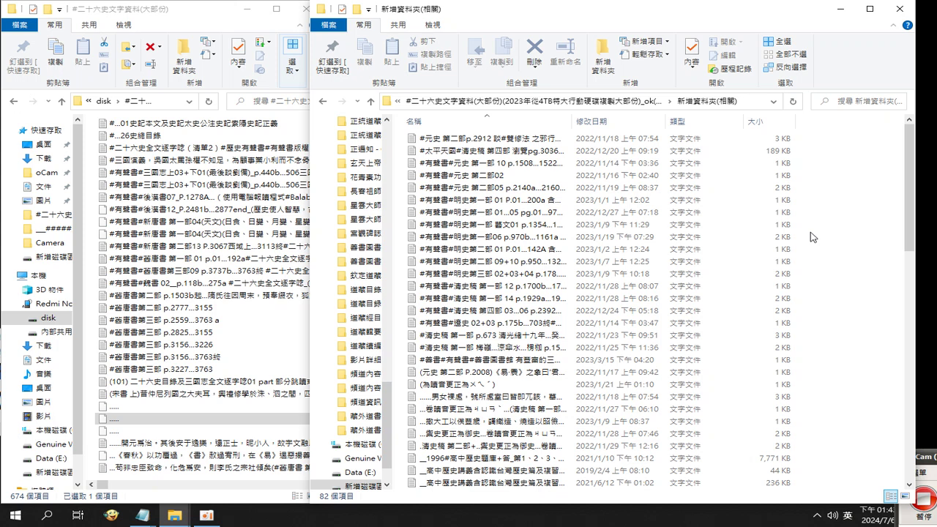
pyautogui.scroll(-7, 809, 237)
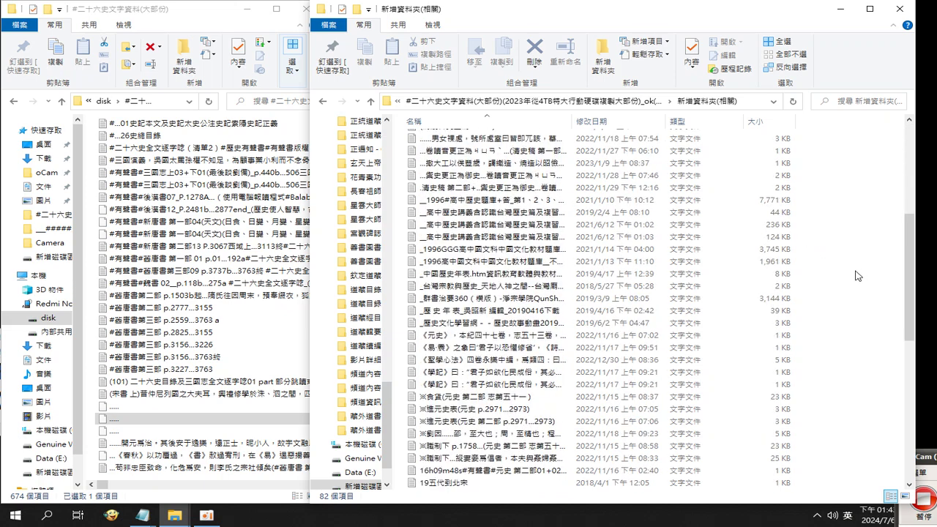
pyautogui.scroll(-3, 854, 275)
pyautogui.scroll(-8, 849, 275)
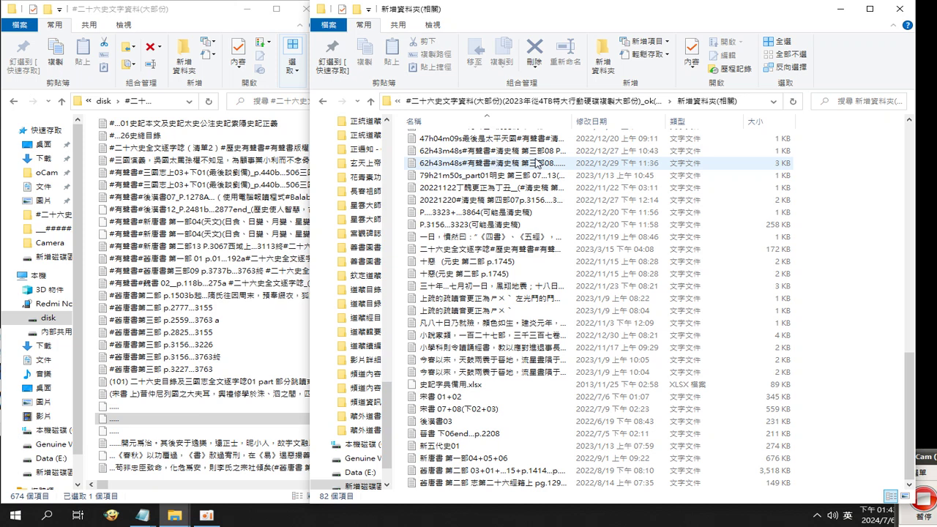
# Step: Create a new folder with the default name 新資料夾 in the destination folder on disk and open it
pyautogui.rightClick(247, 141)
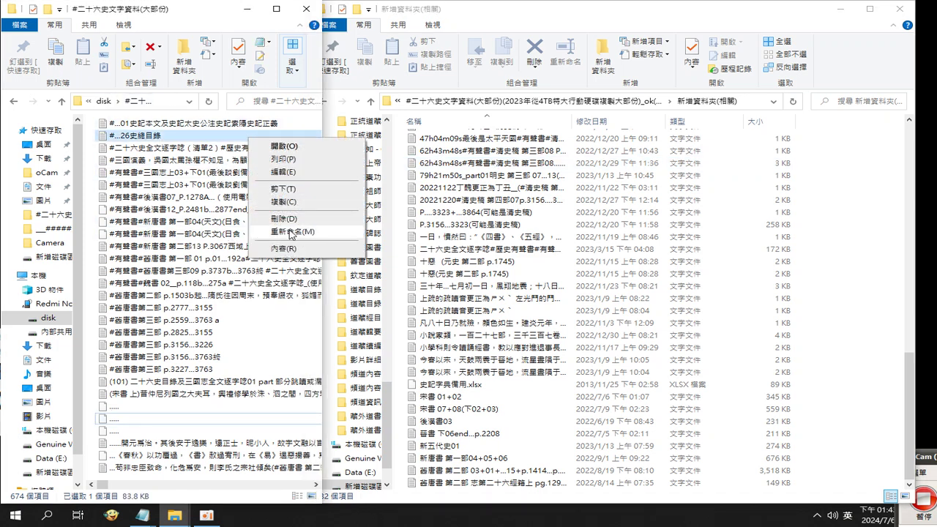
pyautogui.click(94, 399)
pyautogui.rightClick(92, 395)
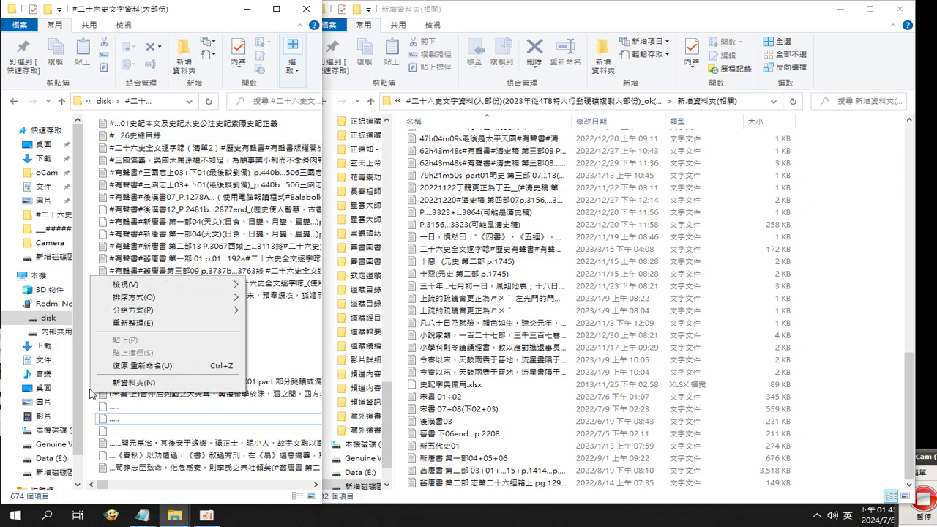
pyautogui.click(135, 382)
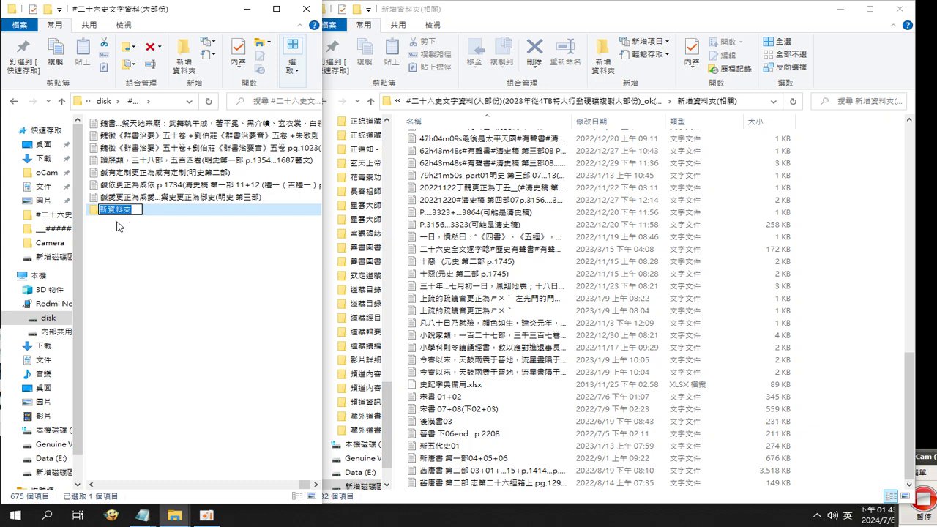
pyautogui.doubleClick(94, 211)
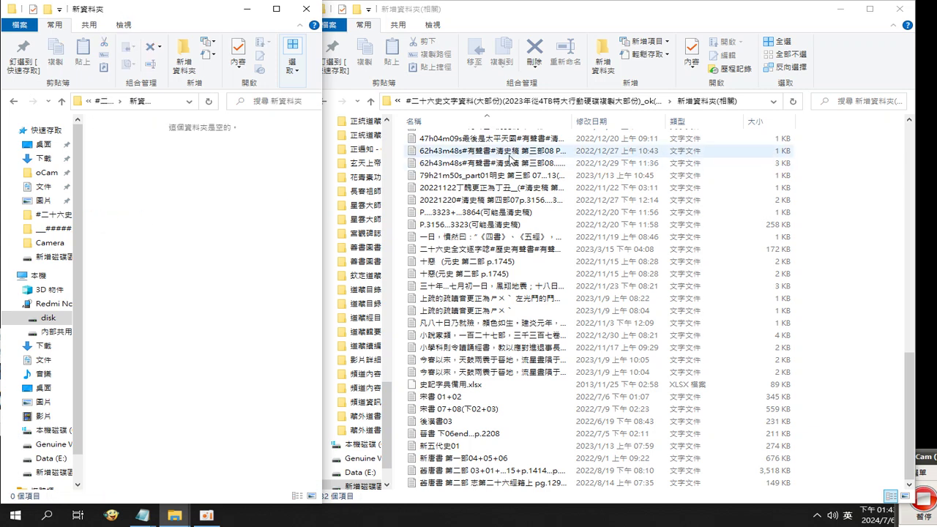
# Step: Sort 新增資料夾(相關) by size, largest first, and copy everything through _中國歷史年表.htm into the new folder, except the three 高中歷史講義 files and _群書治要360
pyautogui.rightClick(399, 193)
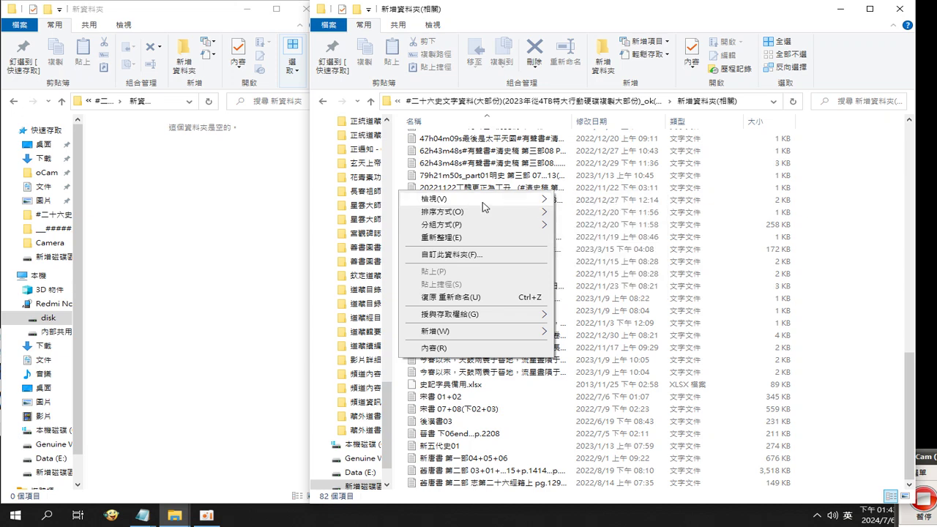
pyautogui.click(578, 252)
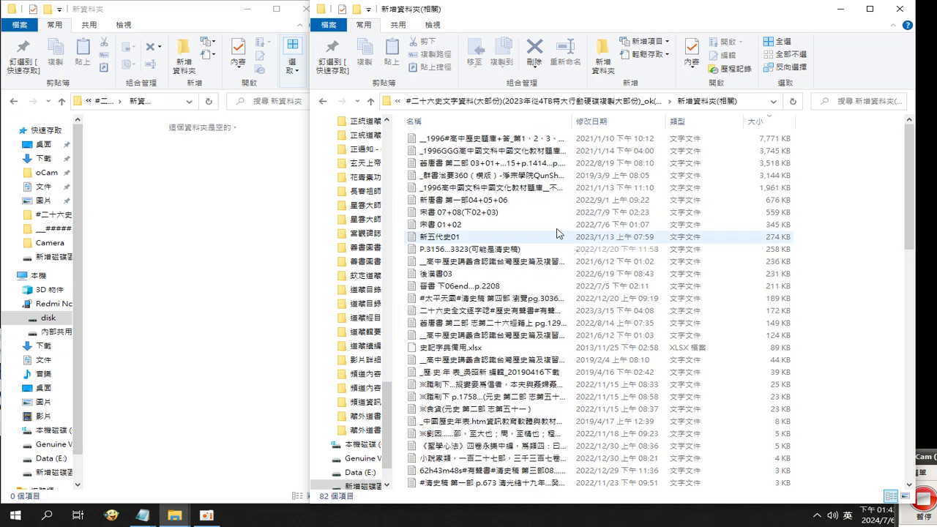
pyautogui.click(472, 138)
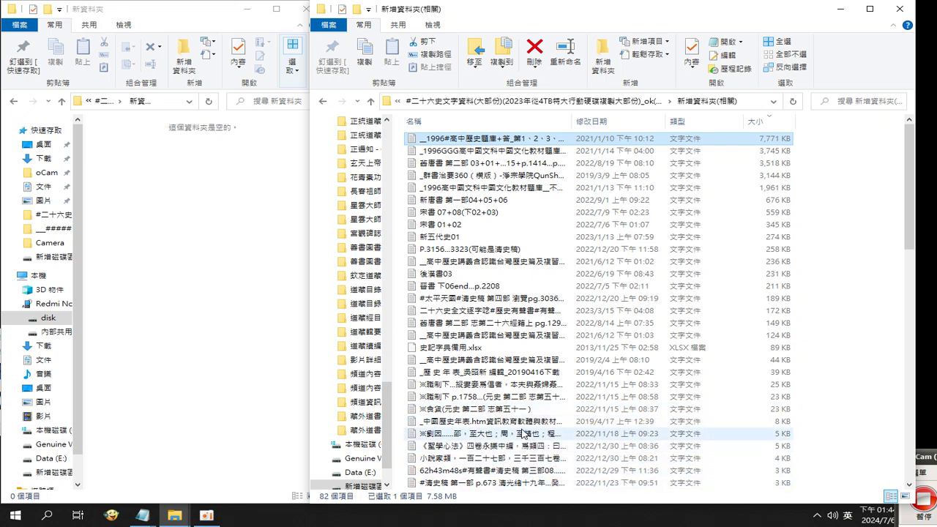
pyautogui.keyDown('shift'); pyautogui.click(518, 421); pyautogui.keyUp('shift')
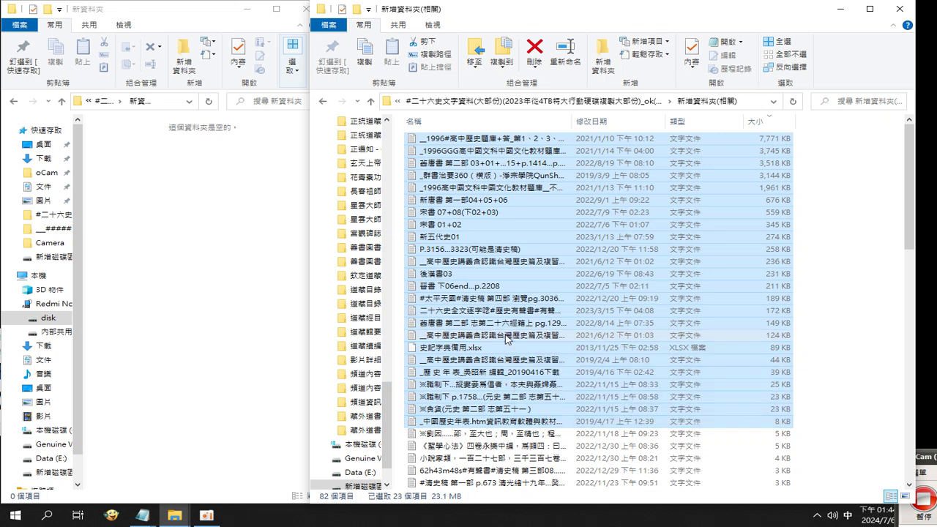
pyautogui.keyDown('ctrl'); pyautogui.click(505, 337); pyautogui.keyUp('ctrl')
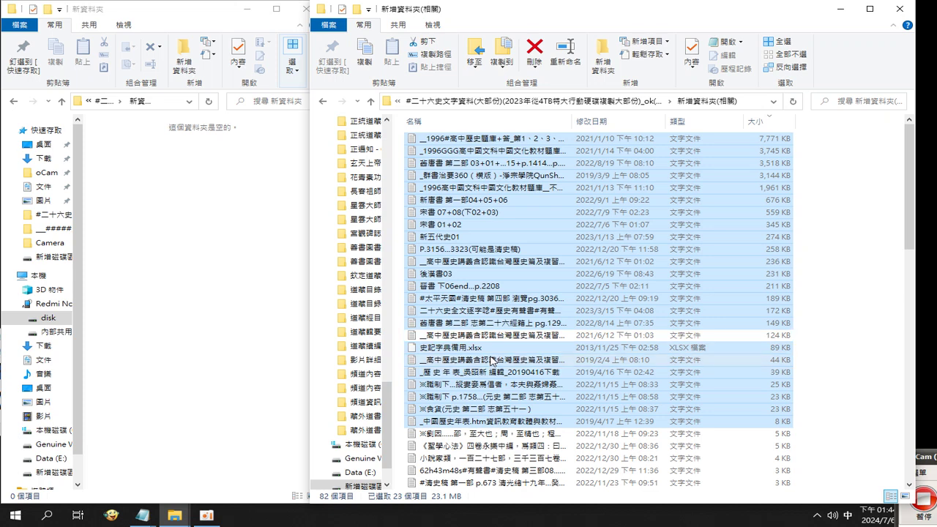
pyautogui.keyDown('ctrl'); pyautogui.click(516, 359); pyautogui.keyUp('ctrl')
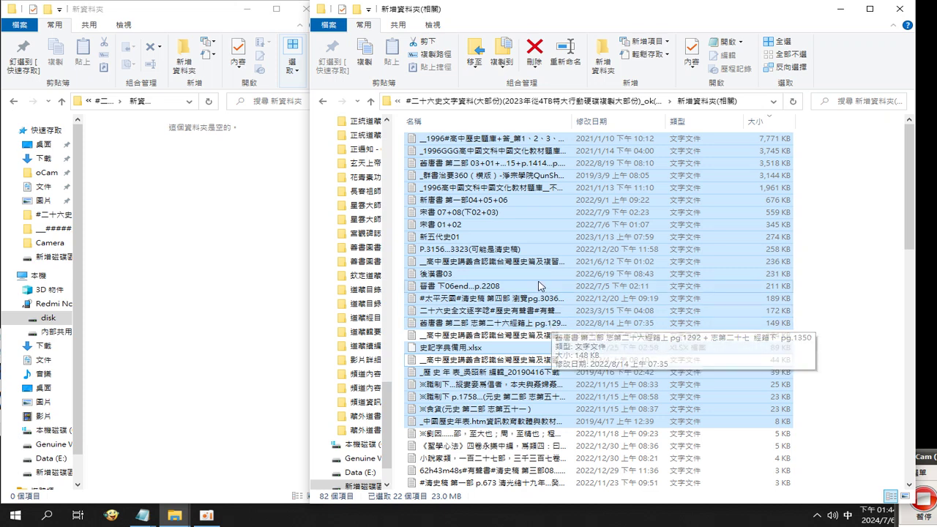
pyautogui.keyDown('ctrl'); pyautogui.click(550, 264); pyautogui.keyUp('ctrl')
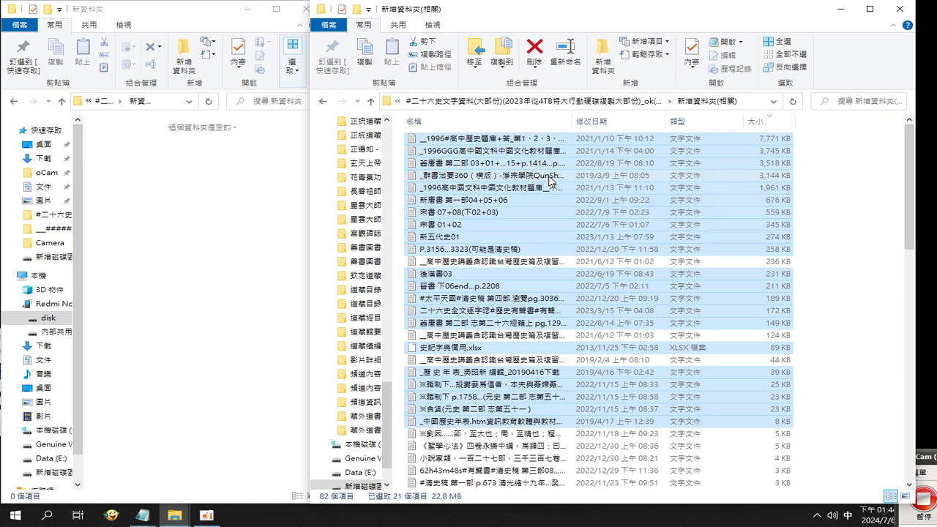
pyautogui.keyDown('ctrl'); pyautogui.click(590, 178); pyautogui.keyUp('ctrl')
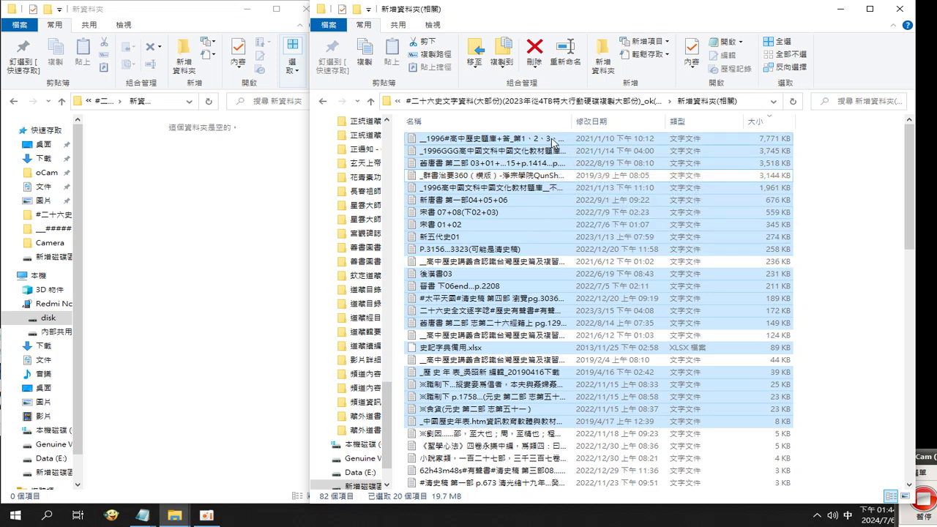
pyautogui.moveTo(553, 141); pyautogui.dragTo(284, 309)
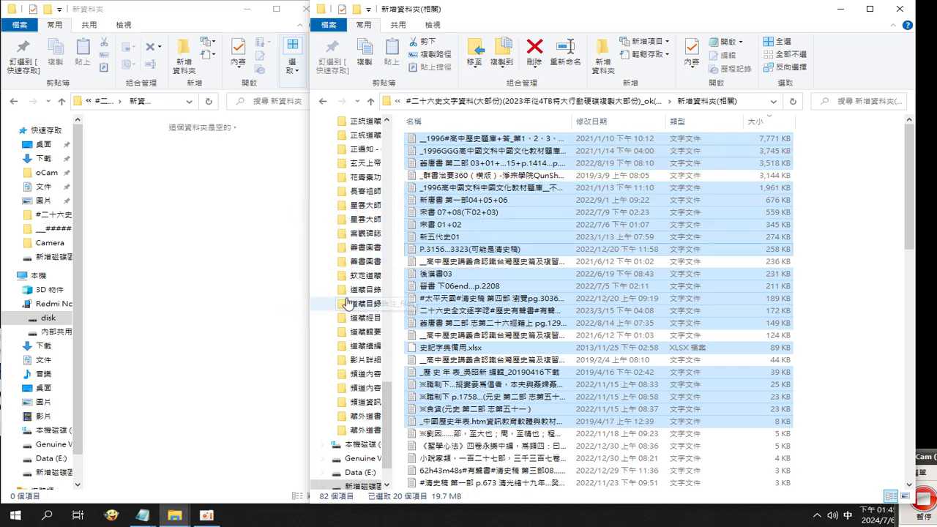
pyautogui.moveTo(400, 210); pyautogui.dragTo(910, 214)
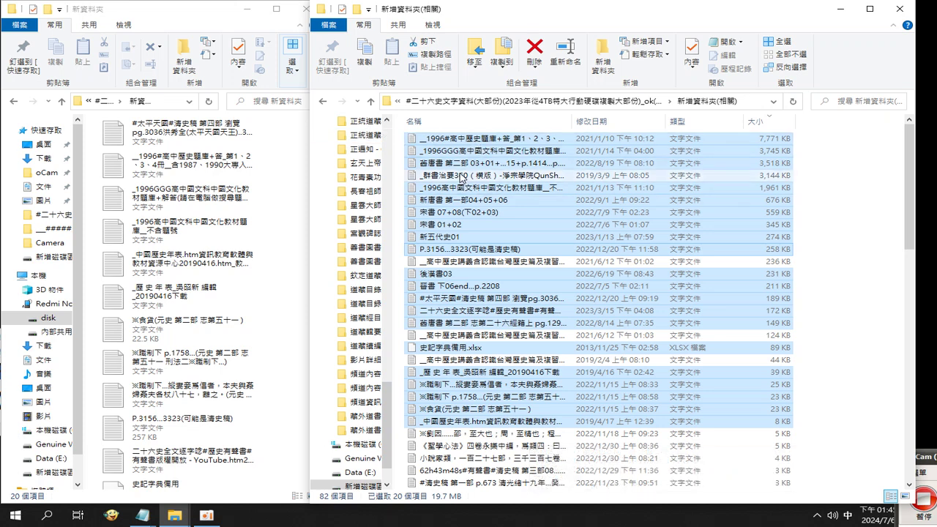
# Step: Copy the _群書治要360 file into the new folder and try to copy the _中國歷史年表.htm file there again
pyautogui.click(456, 178)
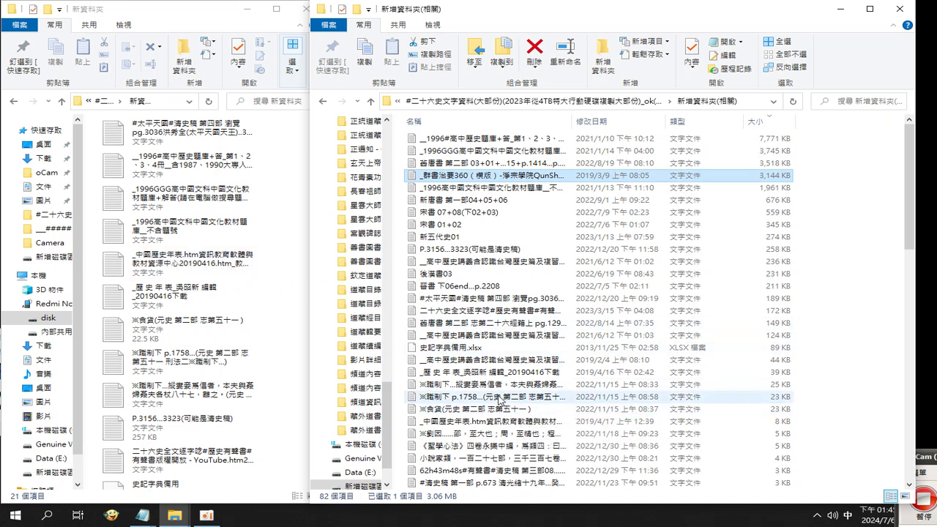
pyautogui.click(483, 423)
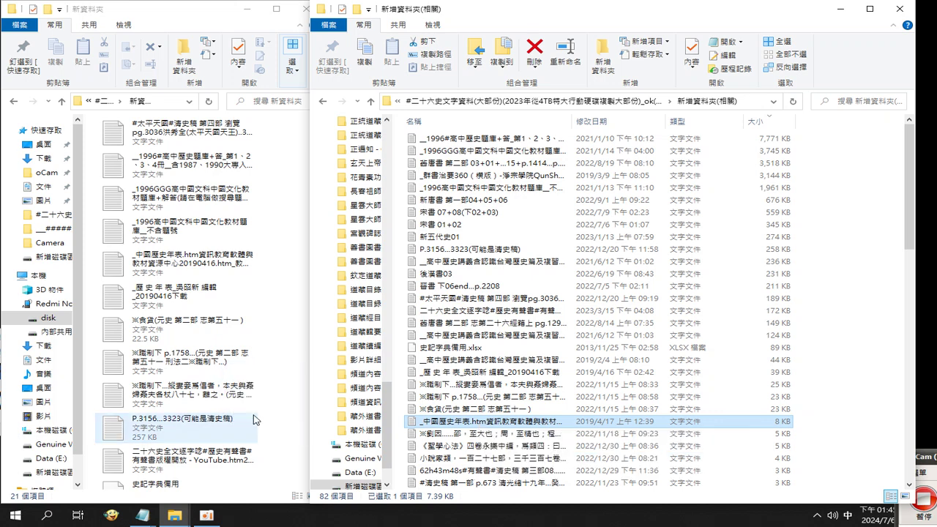
pyautogui.hotkey('ctrl', 'v')
pyautogui.click(378, 354)
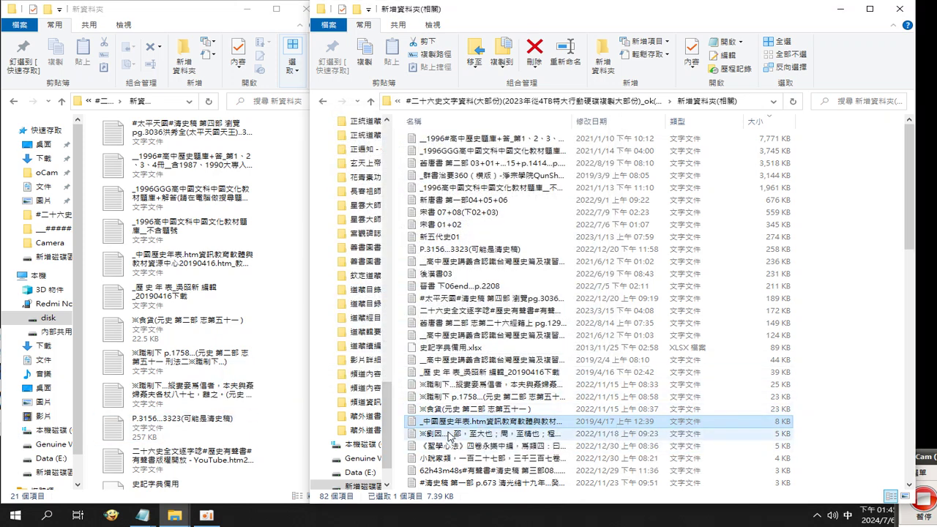
# Step: Copy the ※劉因, 小說家類, 62h43m48s#有聲書#清史稿 and #清史稿 第一部 p.673 files into the new folder one at a time
pyautogui.click(452, 436)
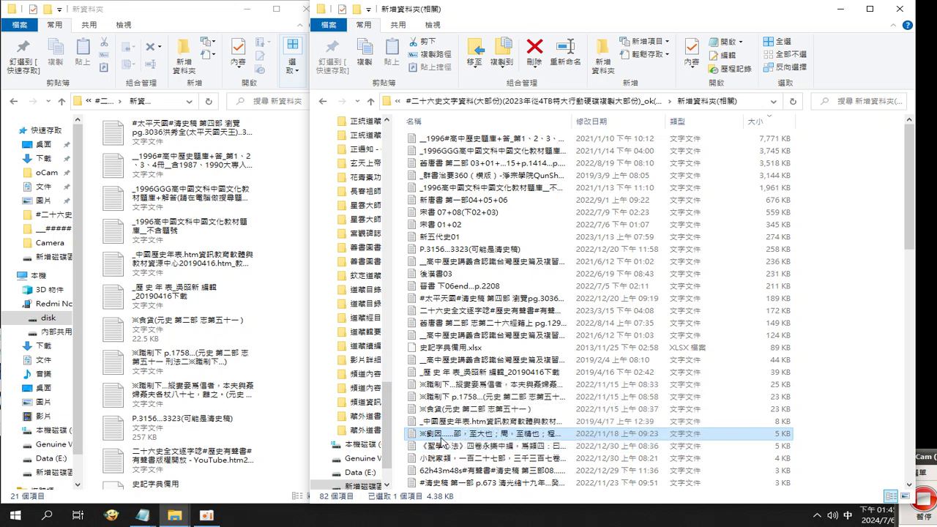
pyautogui.click(433, 459)
pyautogui.moveTo(476, 463); pyautogui.dragTo(219, 412)
pyautogui.click(469, 471)
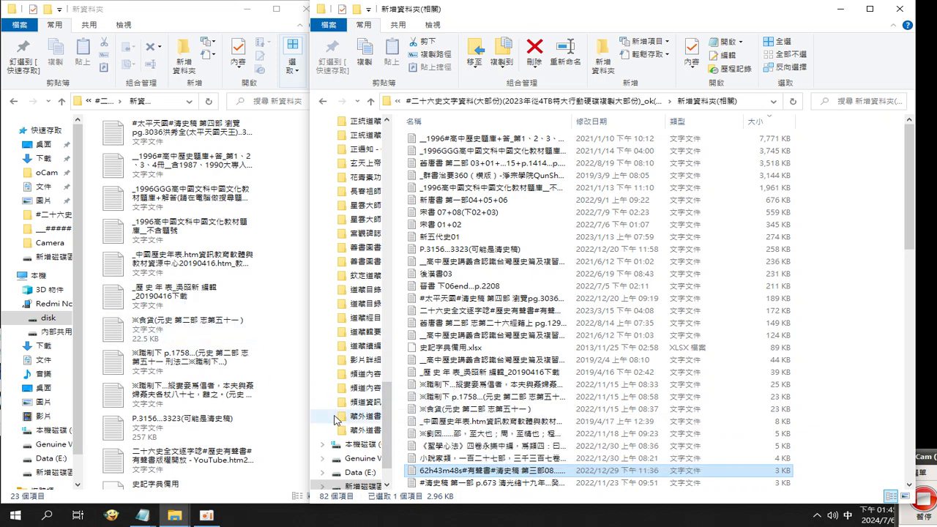
pyautogui.click(517, 483)
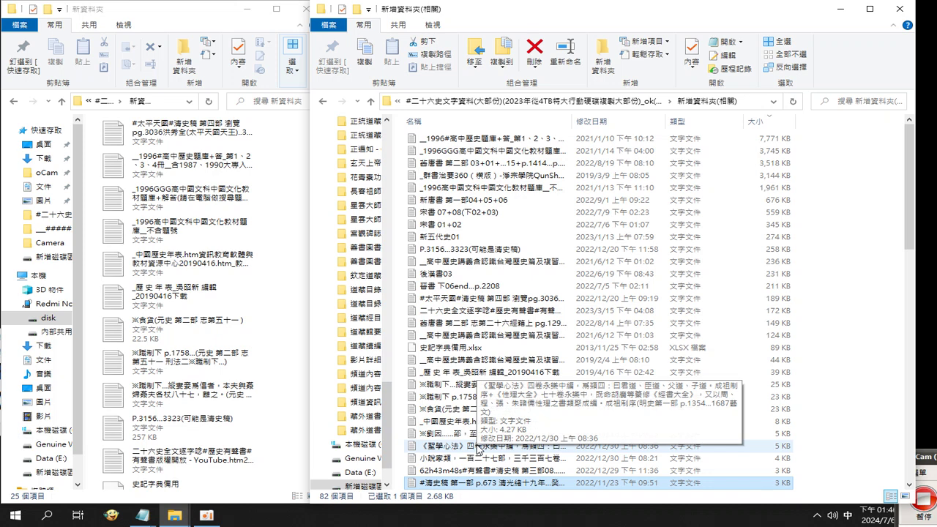
# Step: Shorten the 《聖學心法》 file's name by cutting all the text after 《經書大全》
pyautogui.click(478, 448)
pyautogui.click(476, 448)
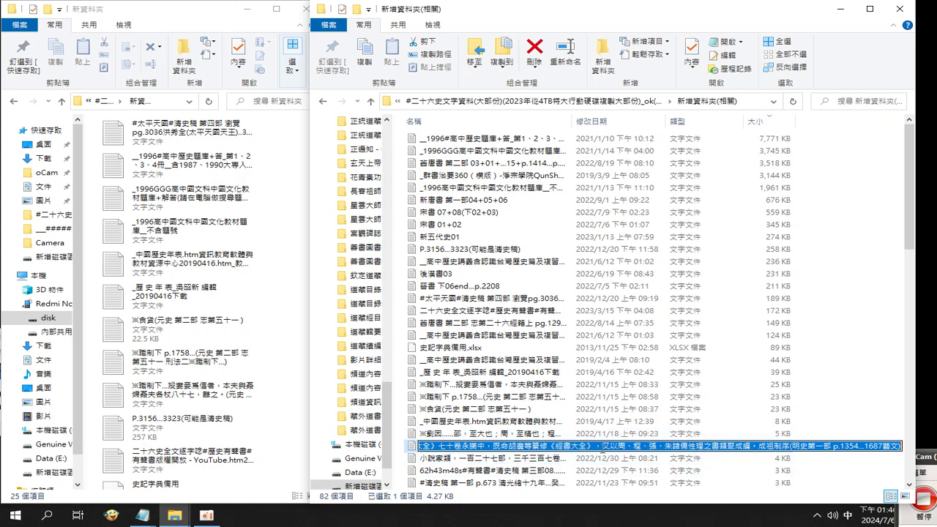
pyautogui.moveTo(598, 445); pyautogui.dragTo(899, 445)
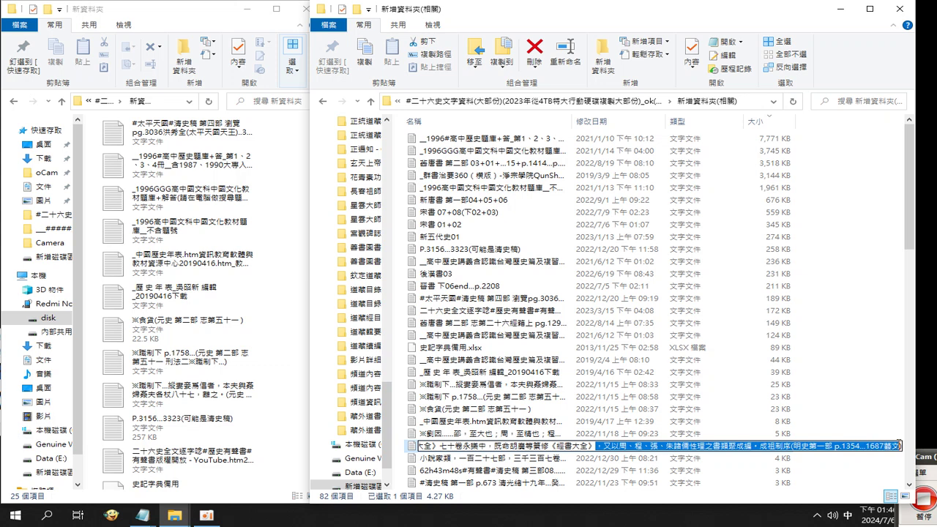
pyautogui.rightClick(716, 444)
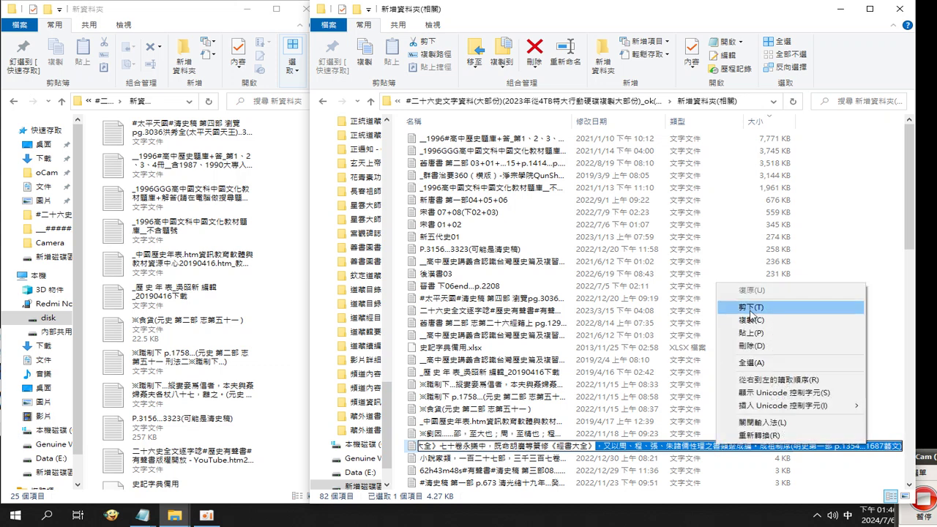
pyautogui.click(758, 310)
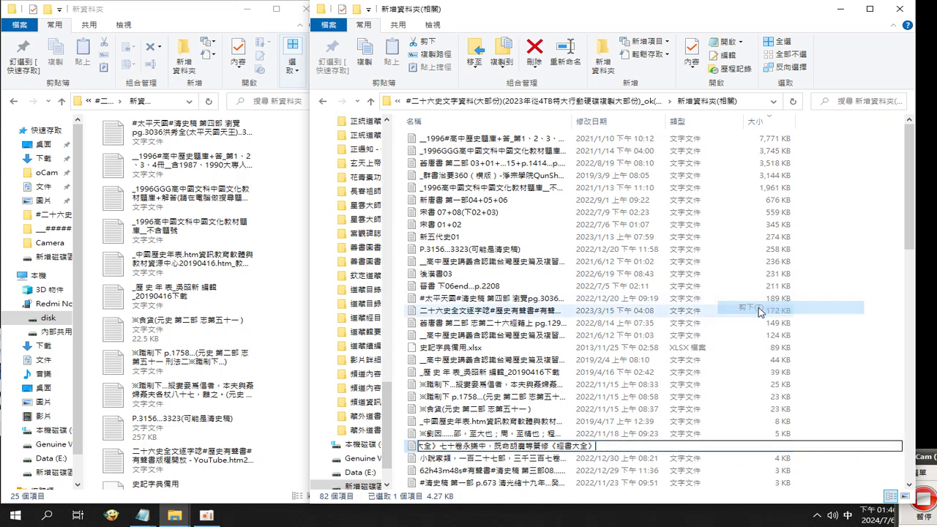
pyautogui.click(413, 449)
# Step: Copy the 《聖學心法》 file into the 新資料夾 folder on disk, skipping the duplicate copy
pyautogui.moveTo(444, 449); pyautogui.dragTo(154, 358)
pyautogui.moveTo(437, 455); pyautogui.dragTo(220, 379)
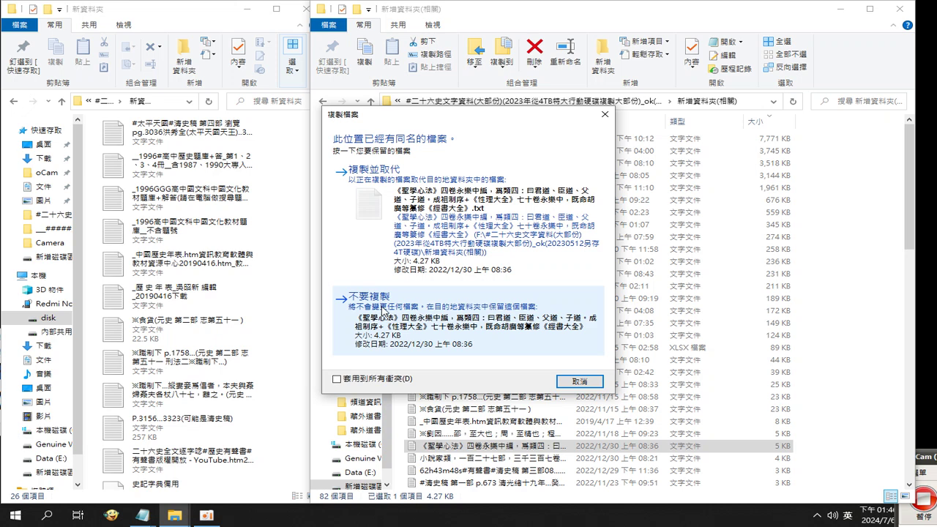
pyautogui.click(382, 307)
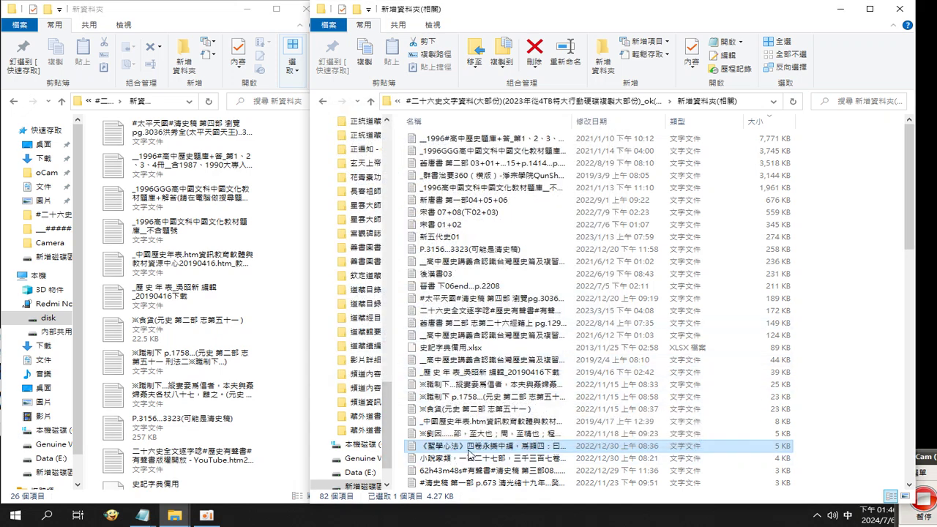
# Step: Restore the original 《聖學心法》 file's full name by pasting the cut text back after 《經書大全》
pyautogui.click(468, 449)
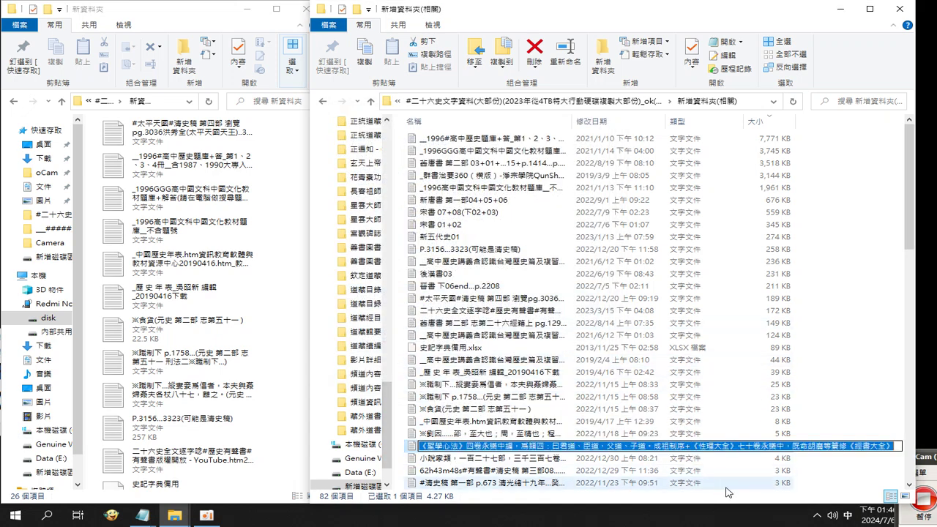
pyautogui.click(896, 445)
pyautogui.rightClick(893, 446)
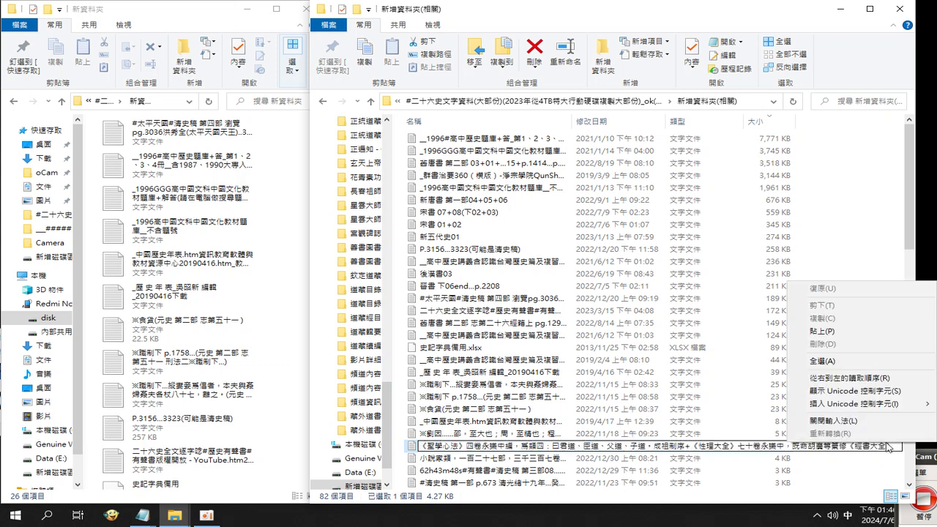
pyautogui.click(820, 331)
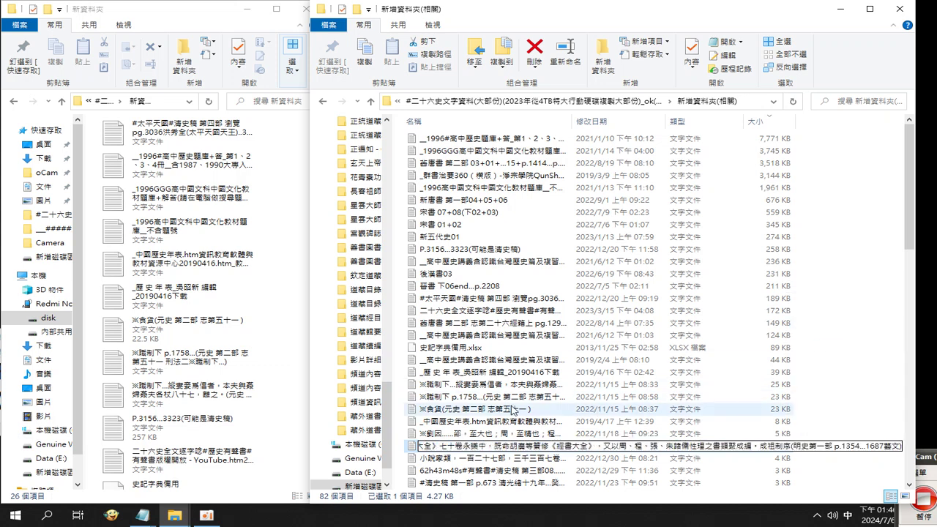
pyautogui.click(487, 423)
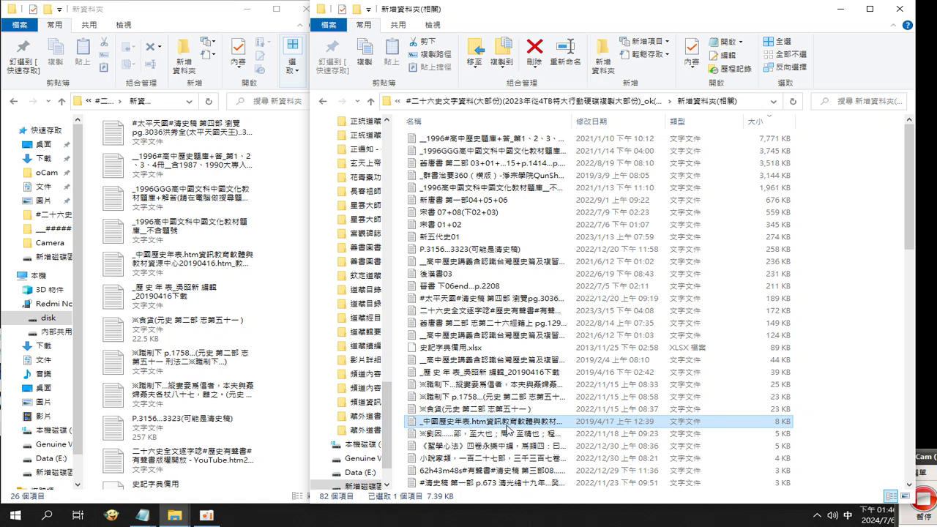
# Step: Try to copy the ※劉因 file into the 新資料夾 folder again, keeping the existing file
pyautogui.click(504, 435)
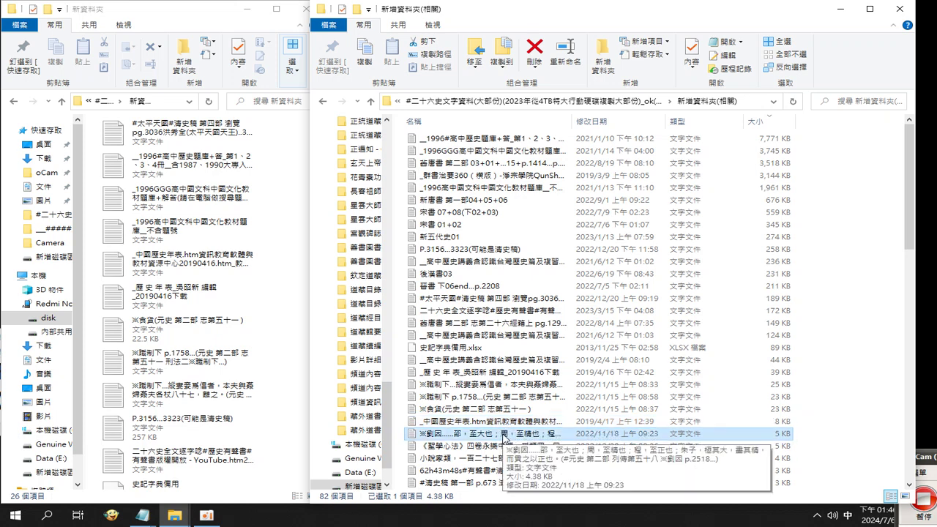
pyautogui.moveTo(503, 437); pyautogui.dragTo(234, 353)
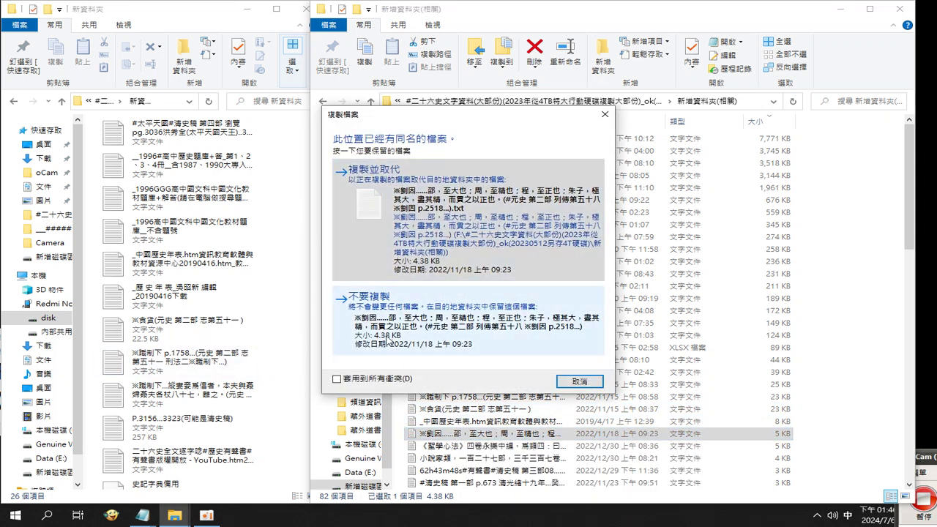
pyautogui.click(388, 341)
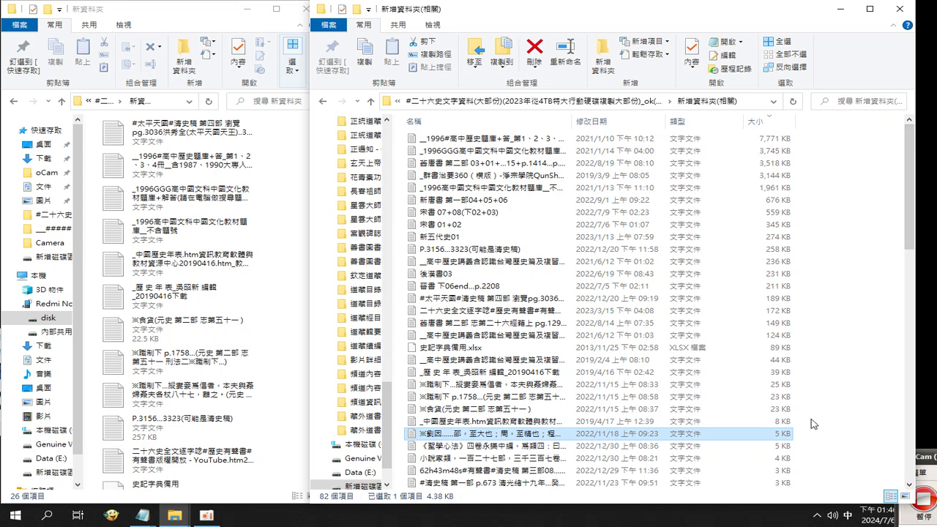
# Step: Copy the _歷史文化學習網 file, both ※進元史表 files and the #元史 第二部p.2912 file into the 新資料夾 folder
pyautogui.scroll(-3, 813, 424)
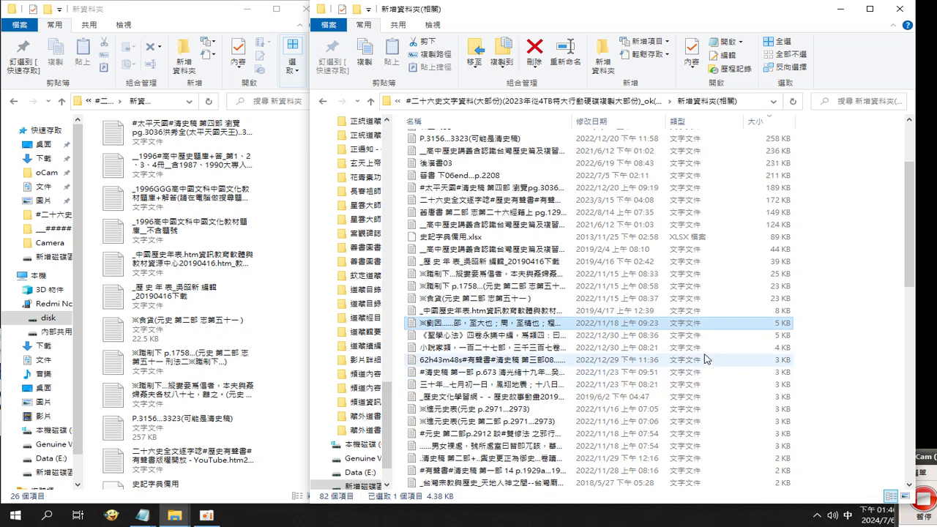
pyautogui.scroll(1, 703, 351)
pyautogui.scroll(1, 705, 350)
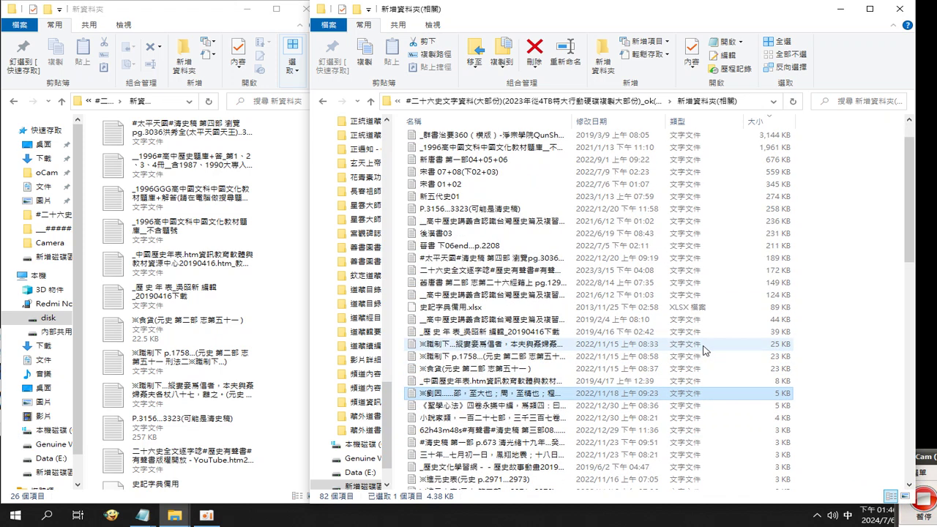
pyautogui.scroll(-1, 703, 351)
pyautogui.scroll(2, 701, 354)
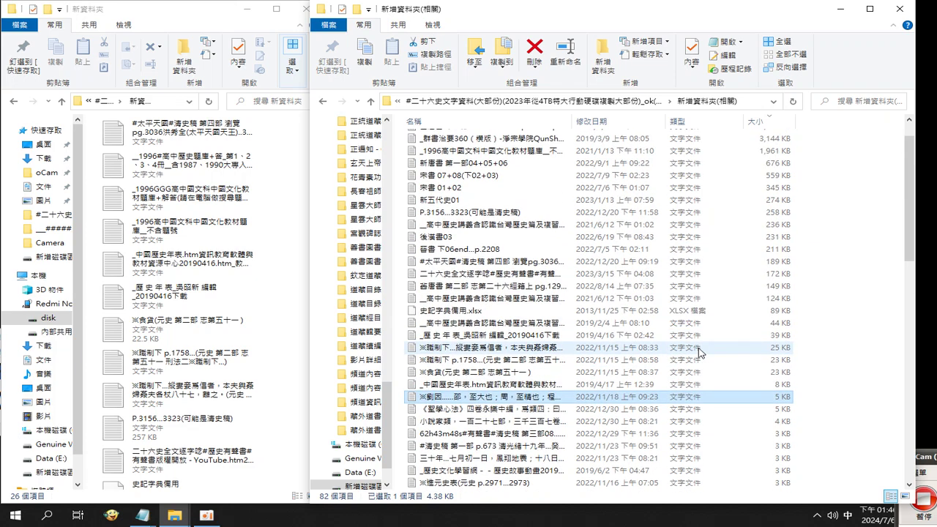
pyautogui.moveTo(909, 486); pyautogui.dragTo(909, 486)
pyautogui.click(909, 486)
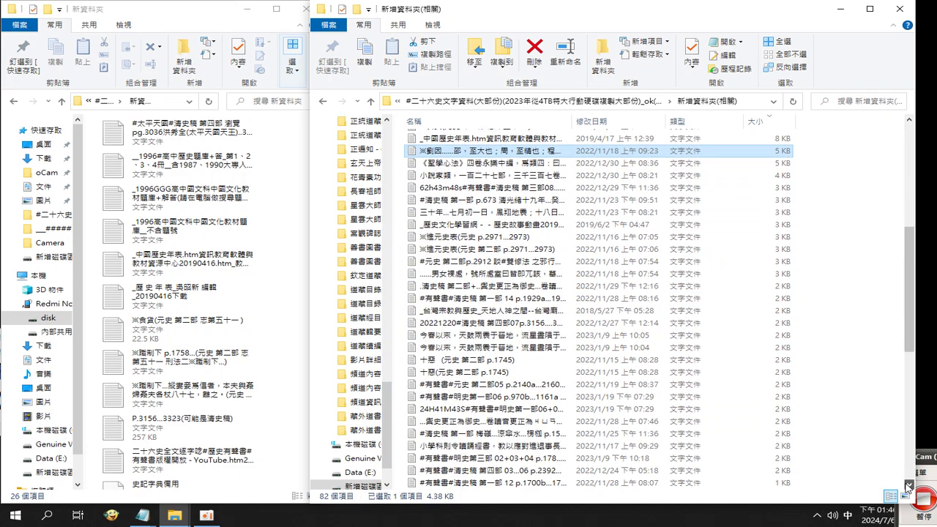
pyautogui.click(910, 486)
pyautogui.click(909, 487)
pyautogui.click(909, 486)
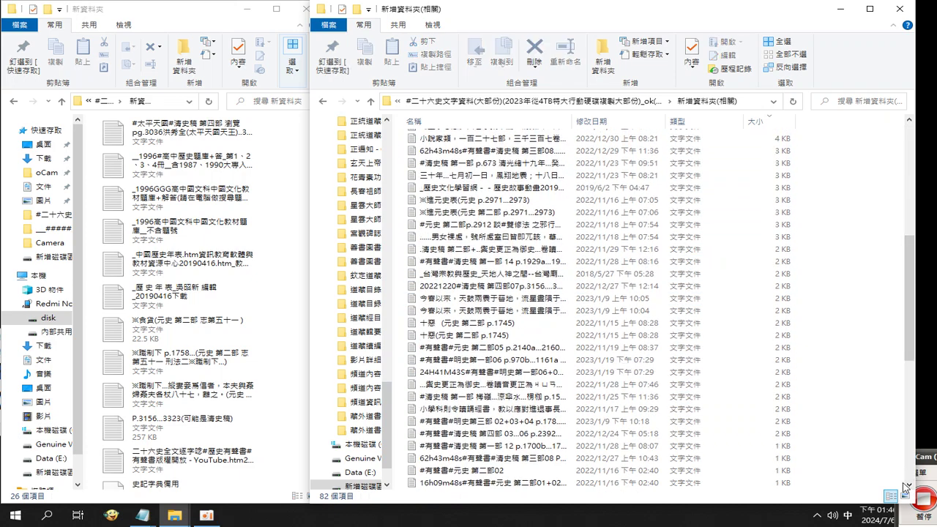
pyautogui.click(909, 486)
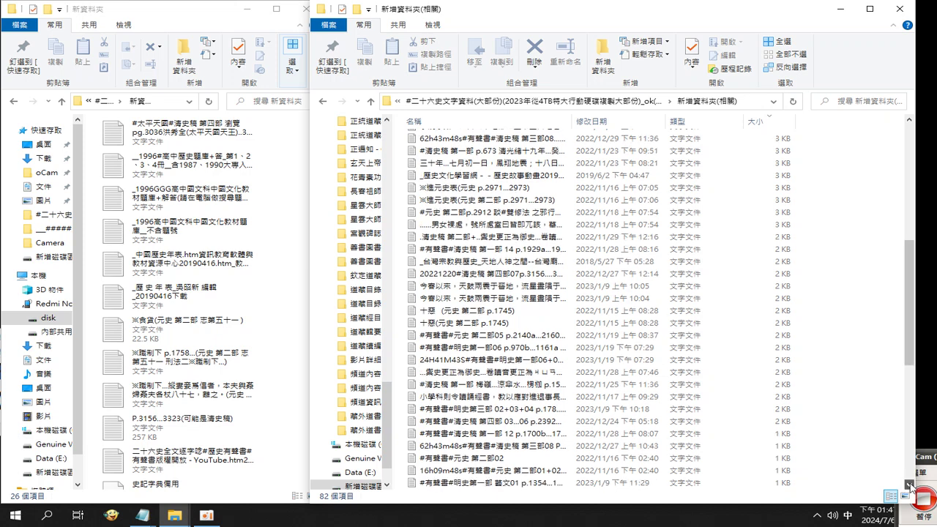
pyautogui.click(910, 486)
pyautogui.click(910, 487)
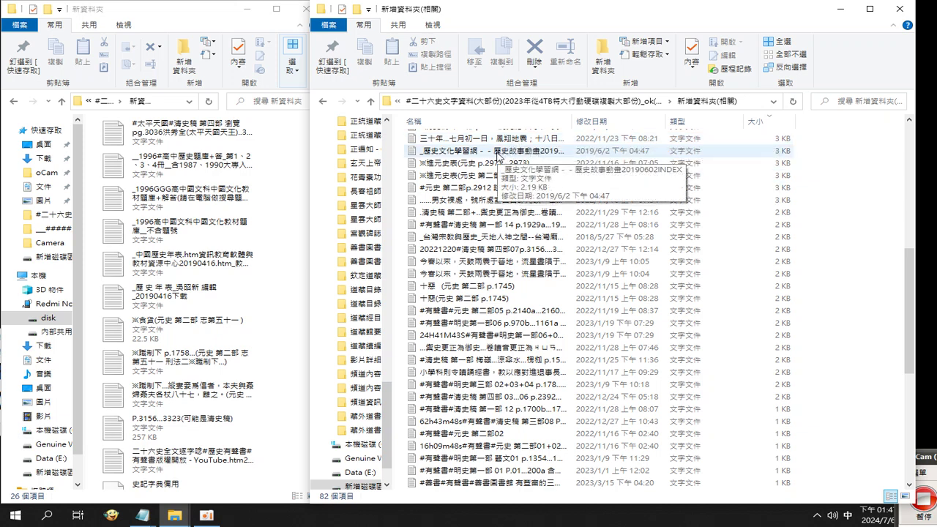
pyautogui.click(499, 152)
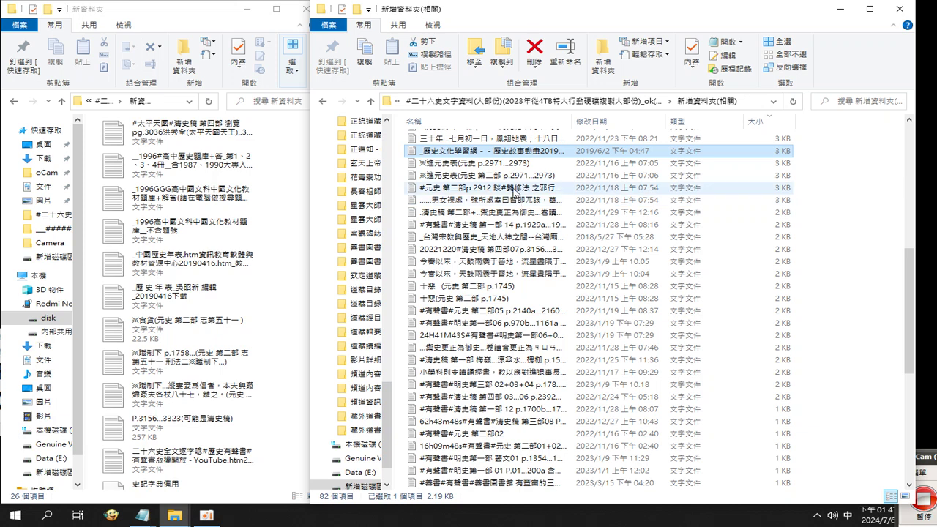
pyautogui.keyDown('ctrl'); pyautogui.click(514, 189); pyautogui.keyUp('ctrl')
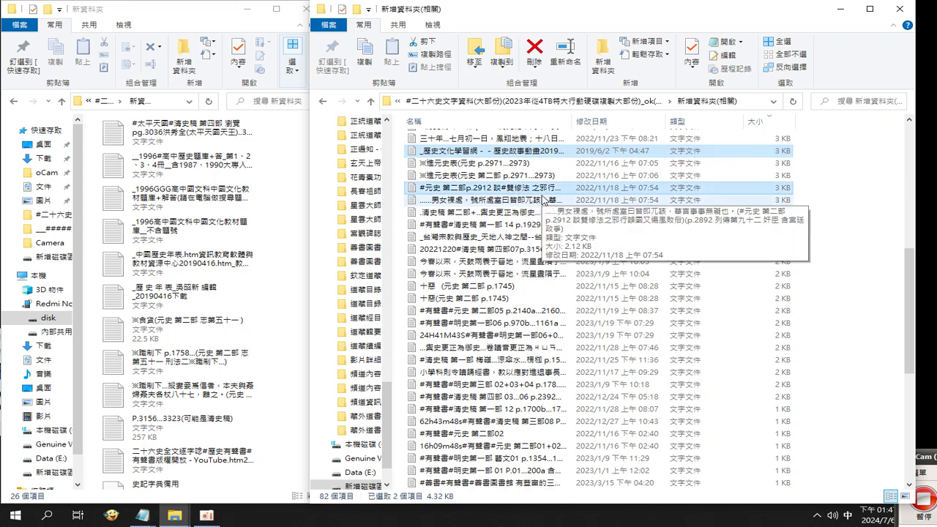
pyautogui.keyDown('ctrl'); pyautogui.click(502, 175); pyautogui.keyUp('ctrl')
pyautogui.keyDown('ctrl'); pyautogui.click(477, 162); pyautogui.keyUp('ctrl')
pyautogui.moveTo(476, 161); pyautogui.dragTo(211, 295)
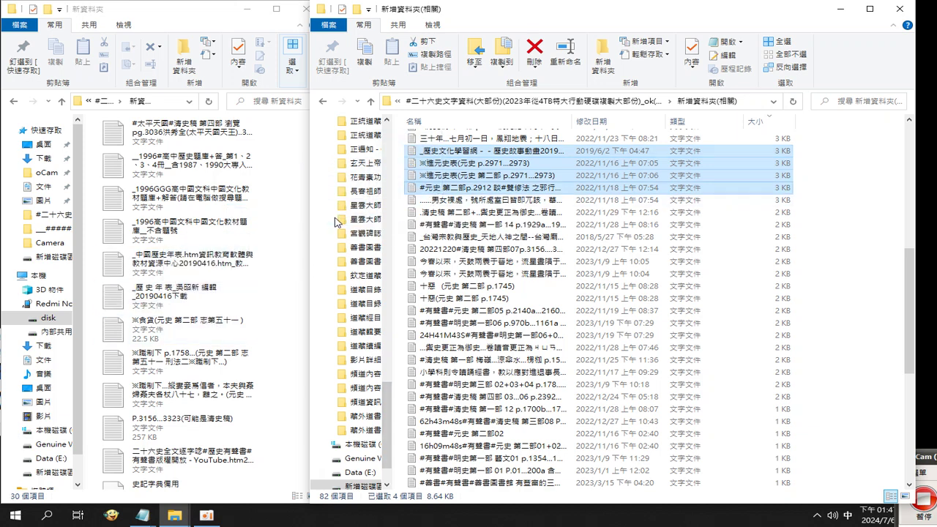
# Step: Try to copy the same four files into the 新資料夾 folder again, skipping every conflict
pyautogui.moveTo(444, 167); pyautogui.dragTo(278, 215)
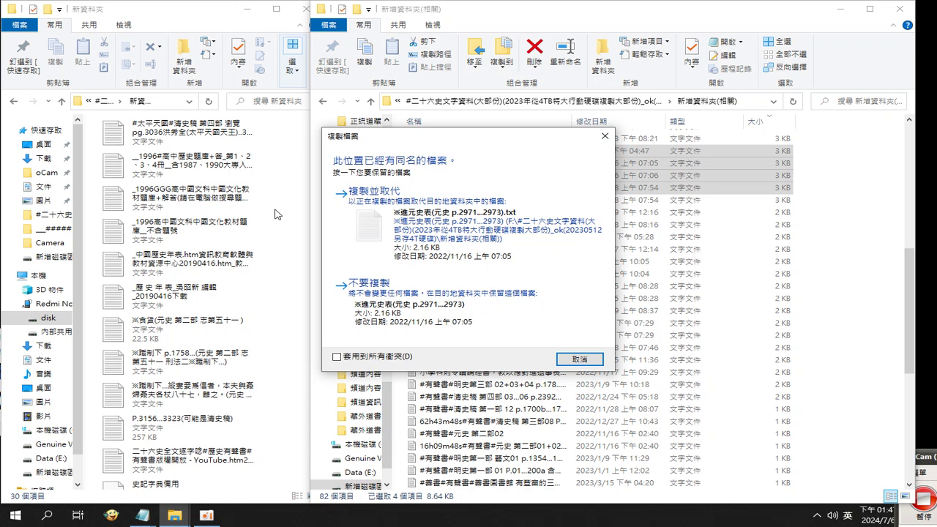
pyautogui.click(344, 359)
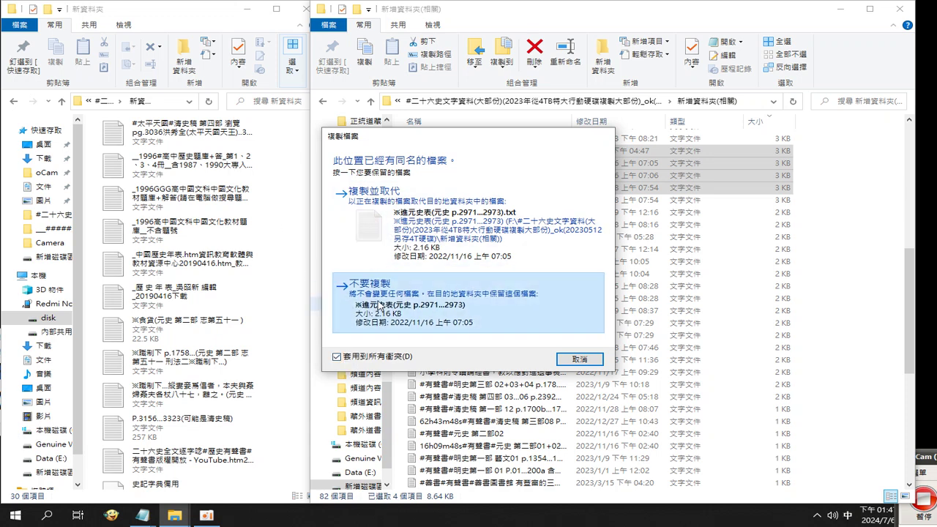
pyautogui.click(363, 281)
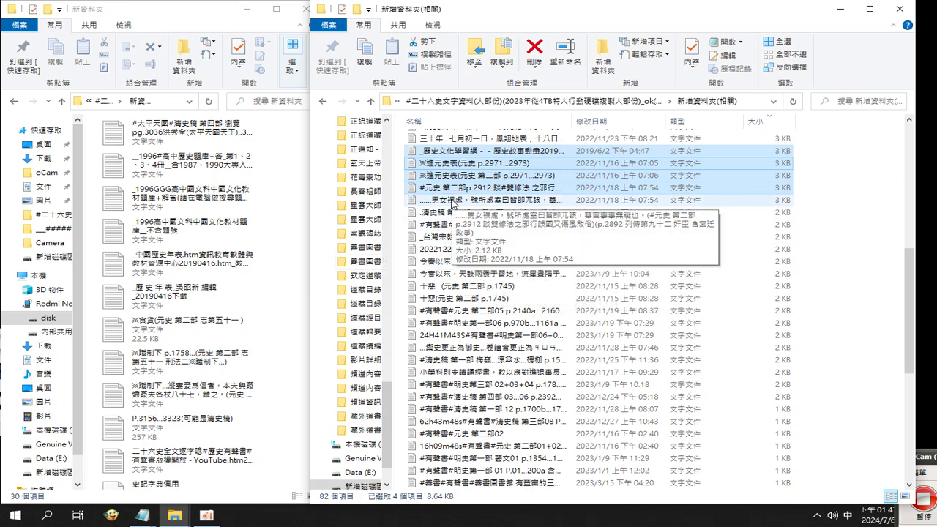
# Step: Copy the files from ......男女裸處 through 20221220#清史稿 第四部07 into the 新資料夾 folder, except the .清史稿 第二部 file
pyautogui.click(453, 202)
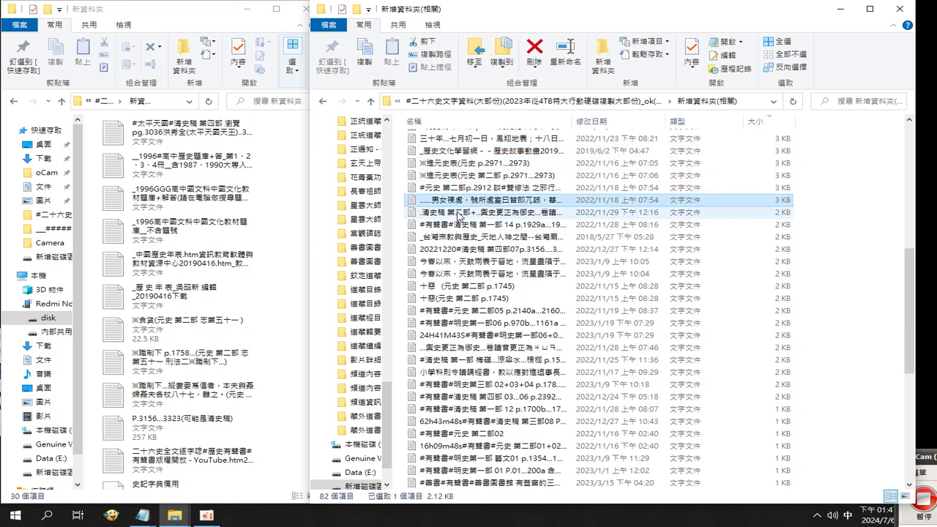
pyautogui.click(454, 213)
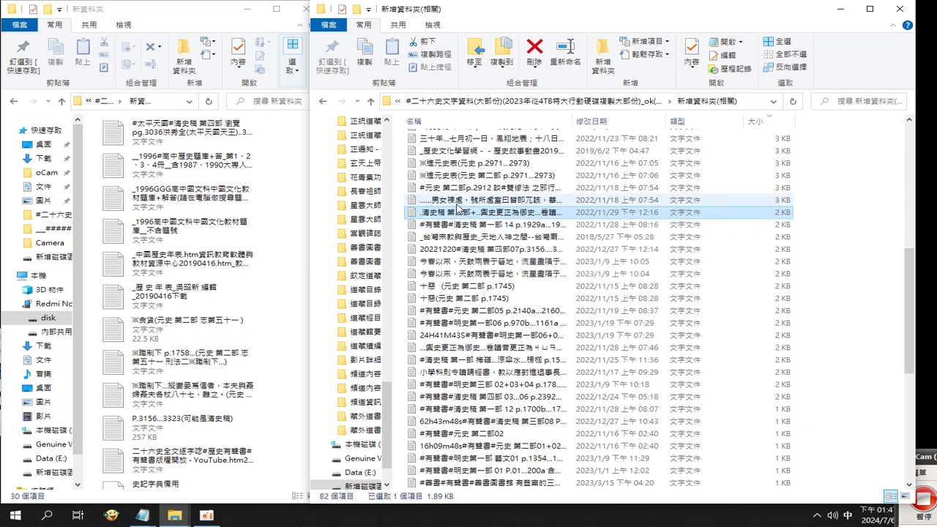
pyautogui.click(456, 202)
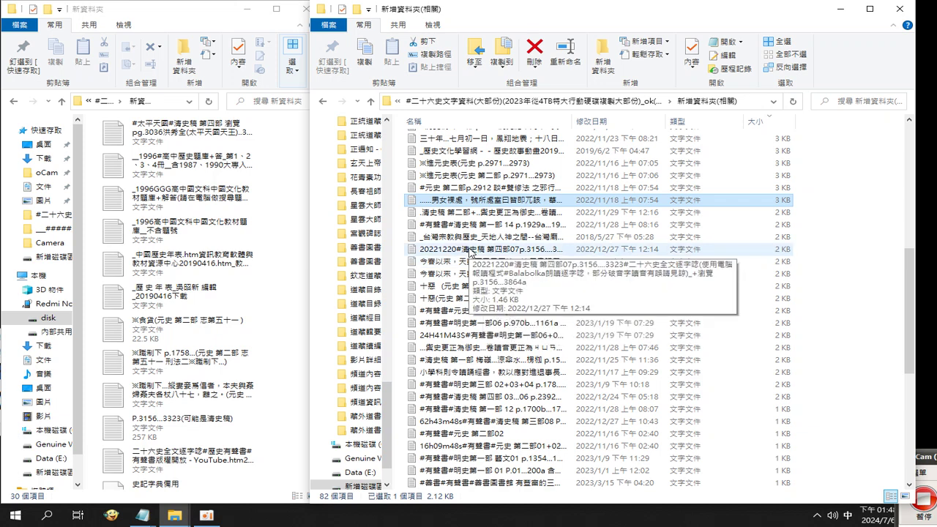
pyautogui.keyDown('shift'); pyautogui.click(472, 249); pyautogui.keyUp('shift')
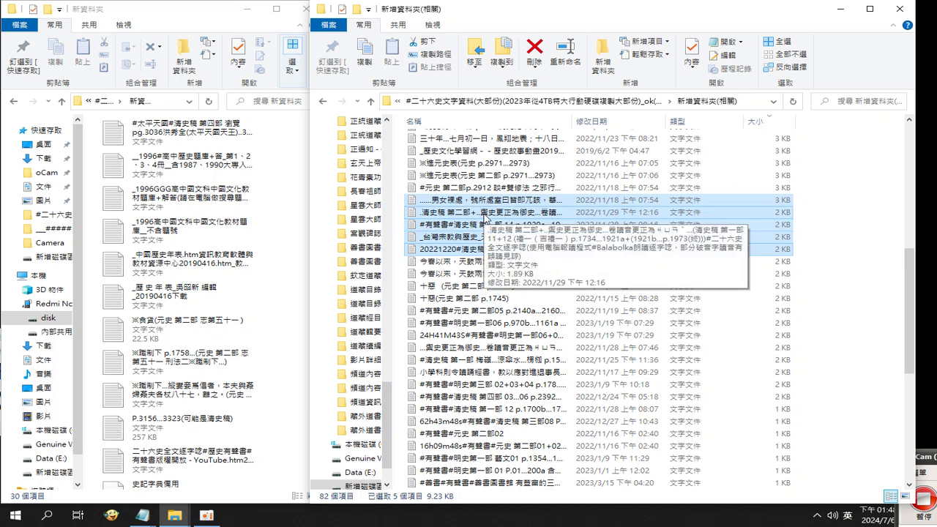
pyautogui.keyDown('ctrl'); pyautogui.click(485, 213); pyautogui.keyUp('ctrl')
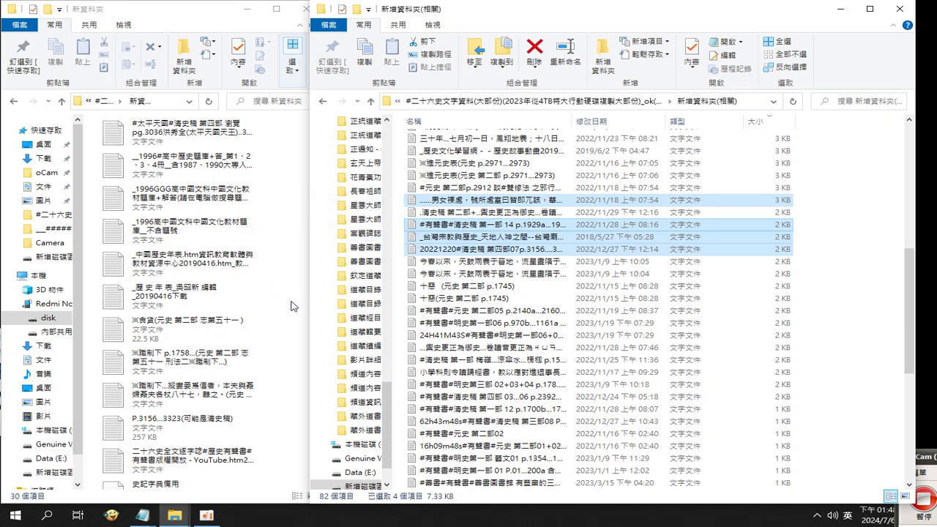
# Step: Copy both 十惡 files, #清史稿 第一部 梅磴, #有聲書#元史 第二部02 and #善書#有聲書#善書圖書館 into the 新資料夾 folder
pyautogui.click(461, 286)
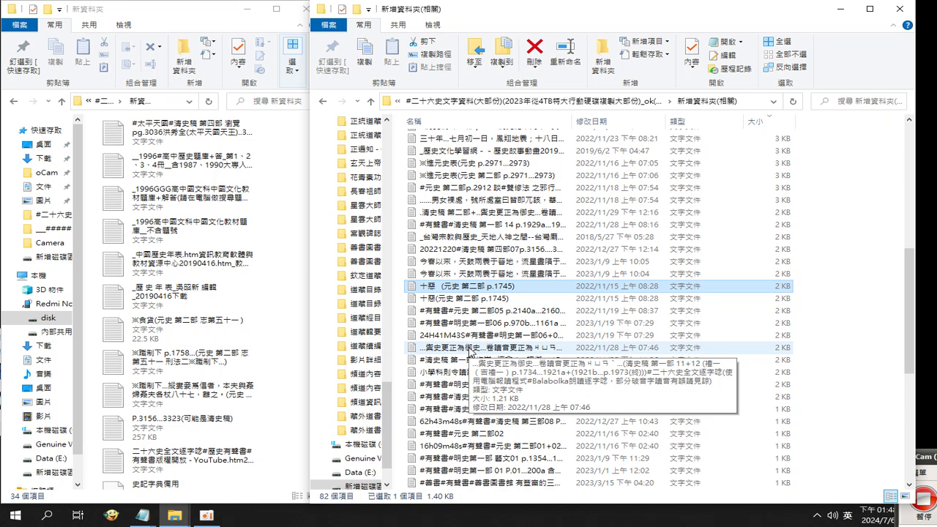
pyautogui.keyDown('ctrl'); pyautogui.click(469, 298); pyautogui.keyUp('ctrl')
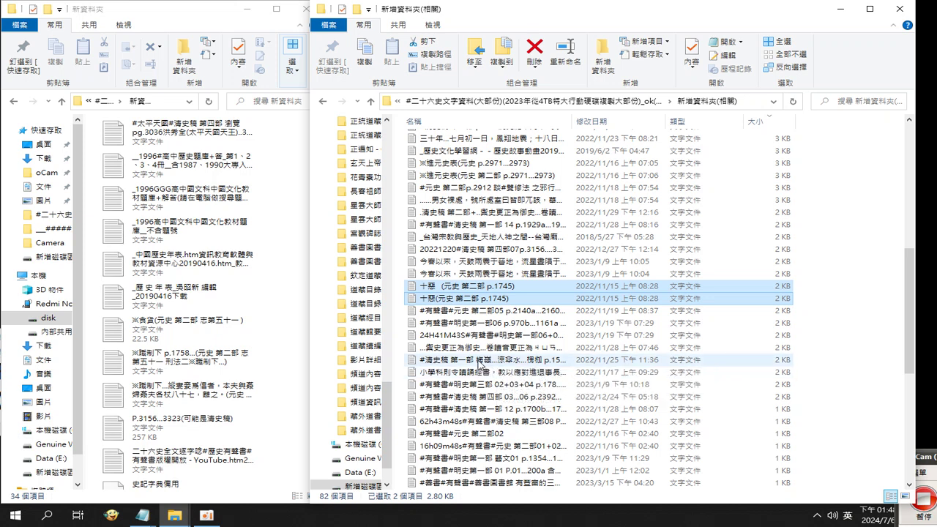
pyautogui.keyDown('ctrl'); pyautogui.click(478, 360); pyautogui.keyUp('ctrl')
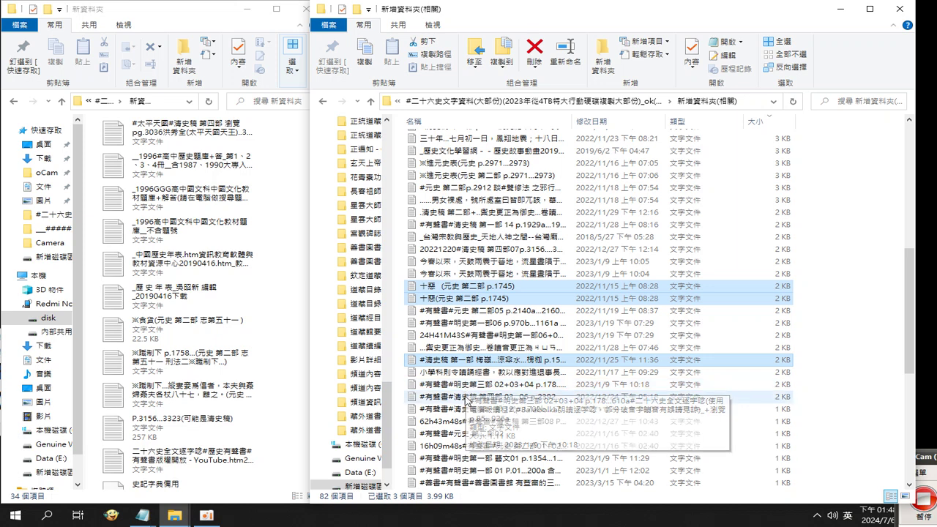
pyautogui.keyDown('ctrl'); pyautogui.click(465, 433); pyautogui.keyUp('ctrl')
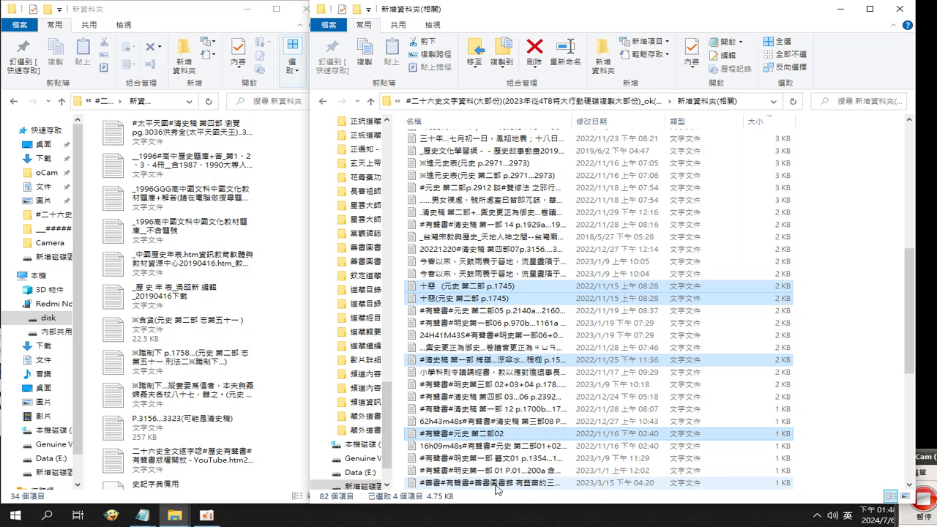
pyautogui.keyDown('ctrl'); pyautogui.click(496, 487); pyautogui.keyUp('ctrl')
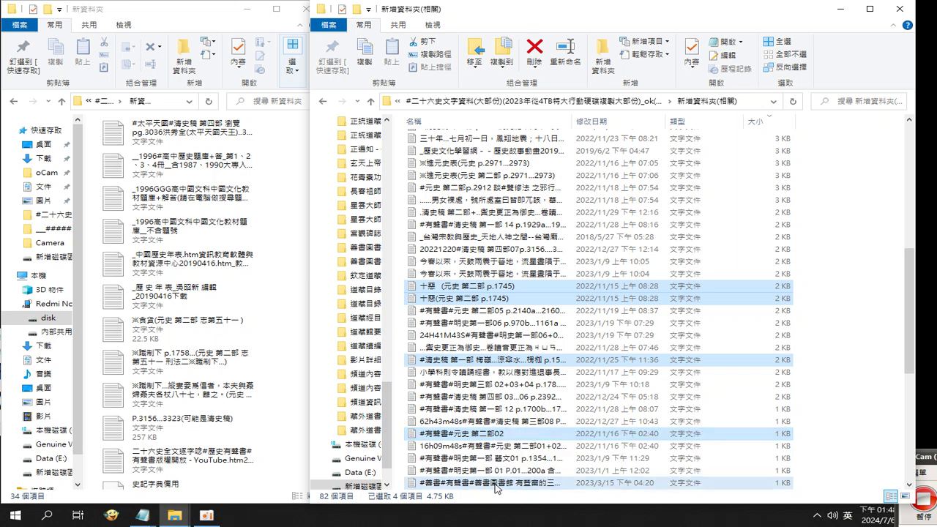
pyautogui.moveTo(483, 486); pyautogui.dragTo(276, 271)
# Step: Copy the same five files into the 新資料夾 folder again, replacing the existing files for all conflicts
pyautogui.moveTo(439, 293); pyautogui.dragTo(280, 283)
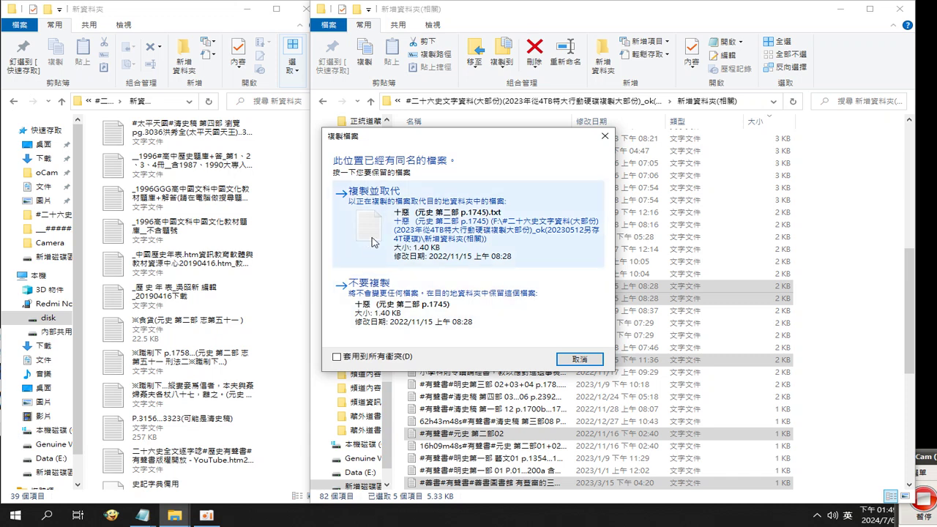
pyautogui.click(340, 358)
pyautogui.click(390, 262)
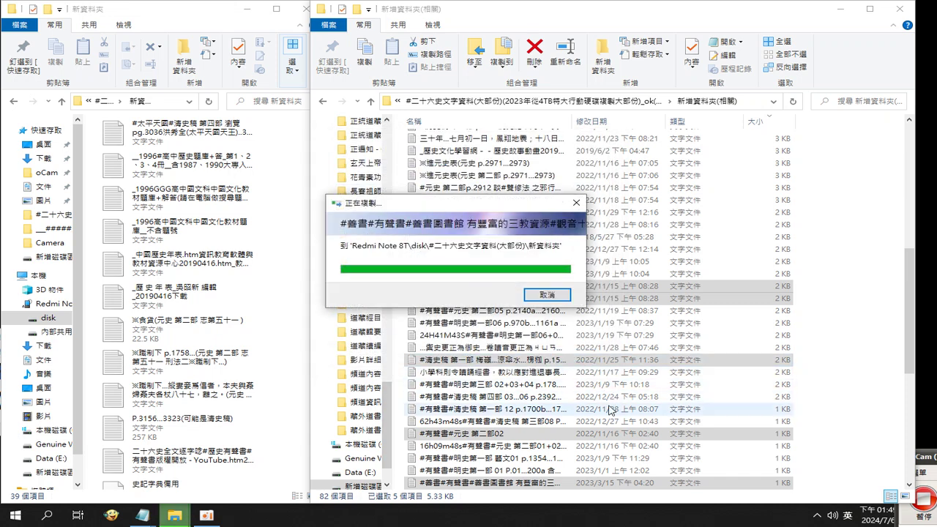
# Step: Copy the four files from #有聲書#遼史 02+03 through ...撤大工以俟豐歲 into the 新資料夾 folder
pyautogui.scroll(1, 593, 380)
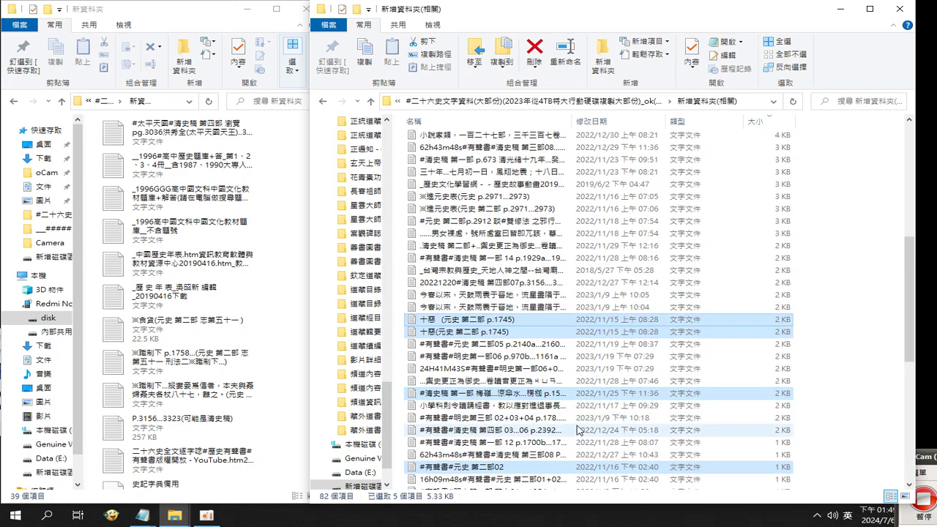
pyautogui.click(909, 486)
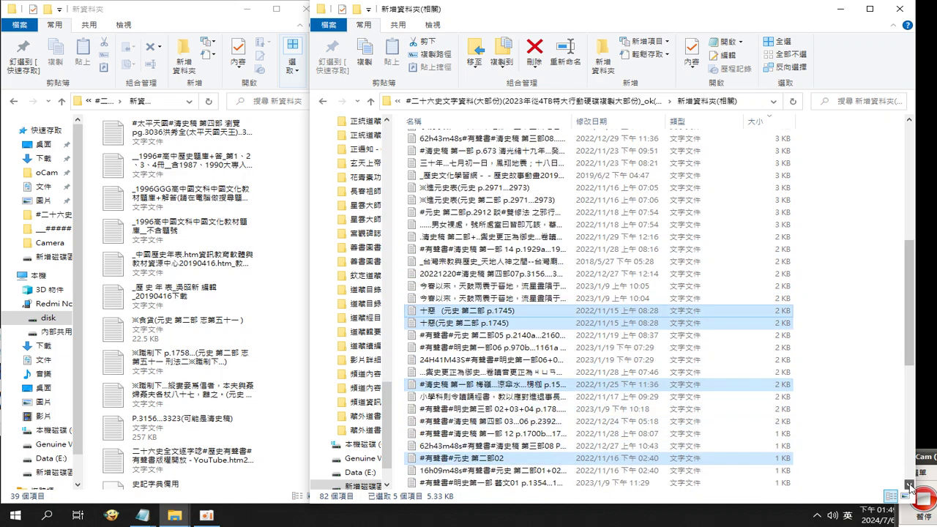
pyautogui.scroll(-2, 909, 487)
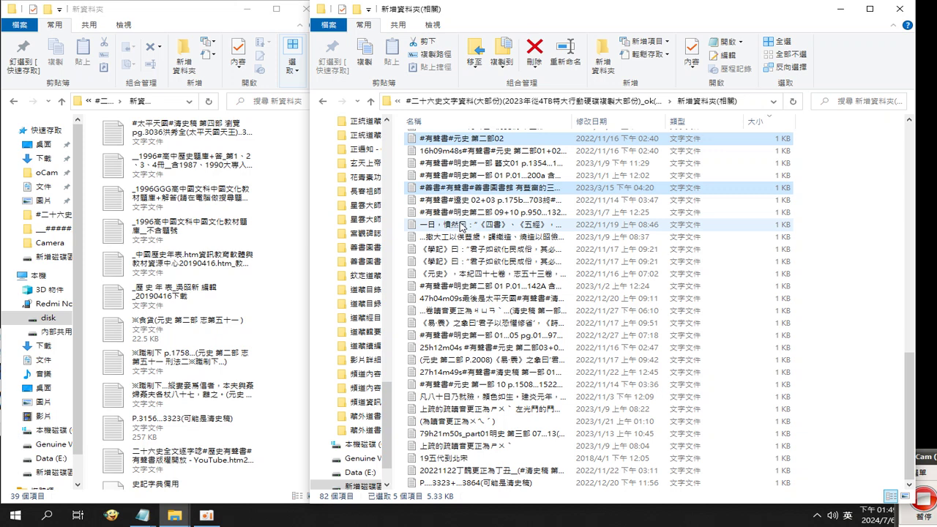
pyautogui.click(463, 237)
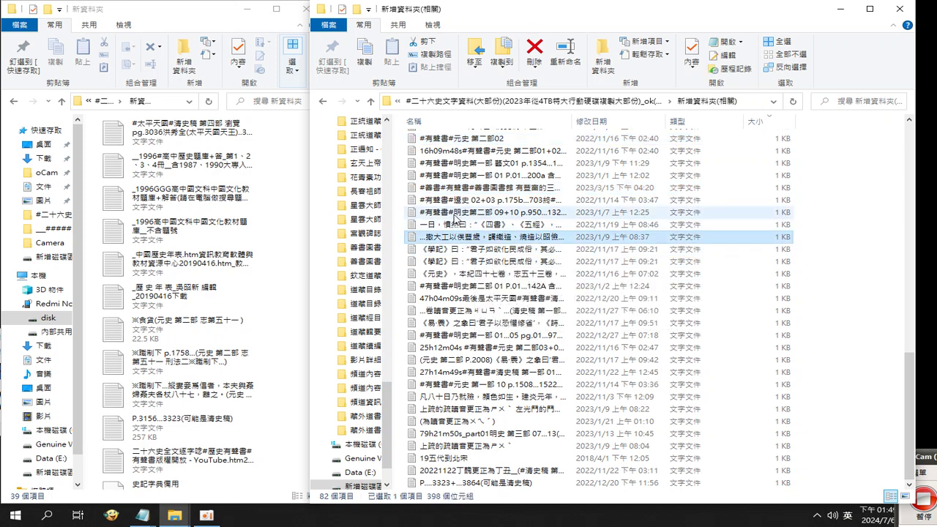
pyautogui.click(450, 201)
pyautogui.keyDown('shift'); pyautogui.click(455, 238); pyautogui.keyUp('shift')
pyautogui.moveTo(444, 220); pyautogui.dragTo(297, 311)
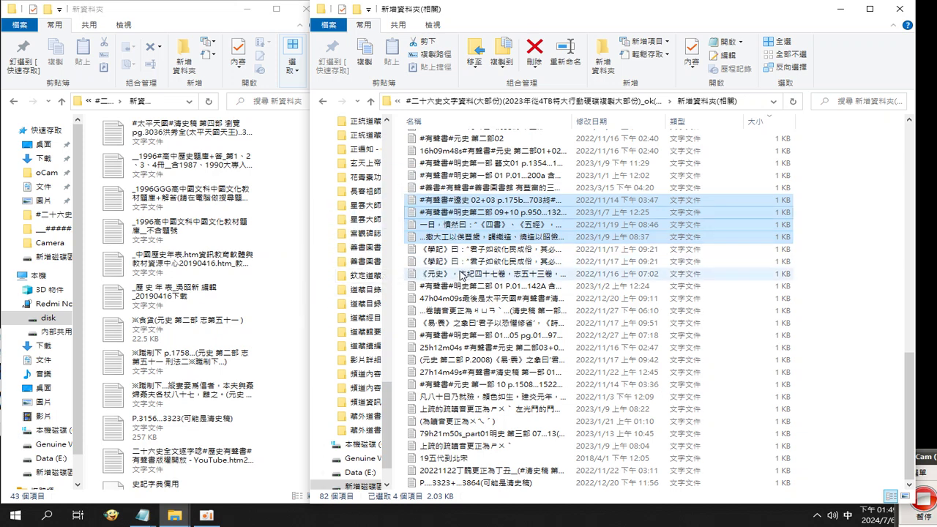
# Step: Shorten the second 《學記》 file's name to end at 詔諸生課試補官, cutting the text from 魏道武帝 onward
pyautogui.click(461, 264)
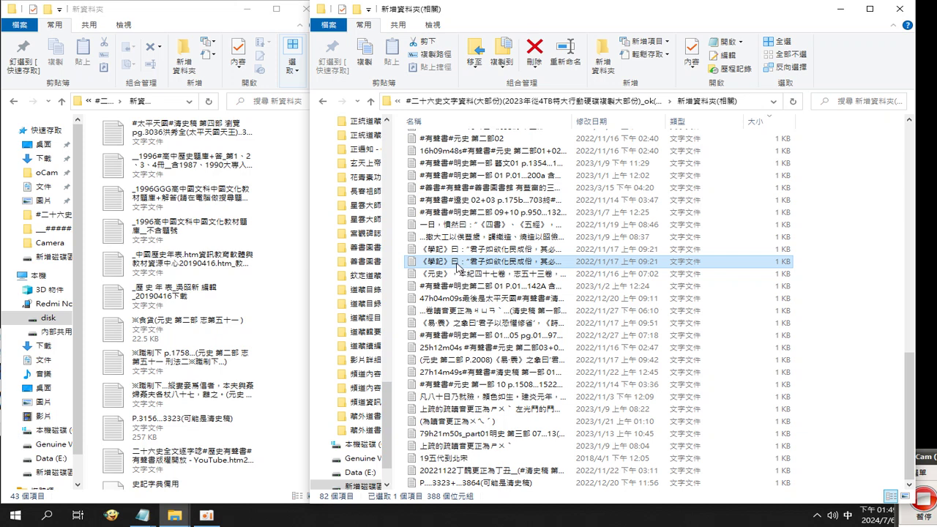
pyautogui.click(454, 264)
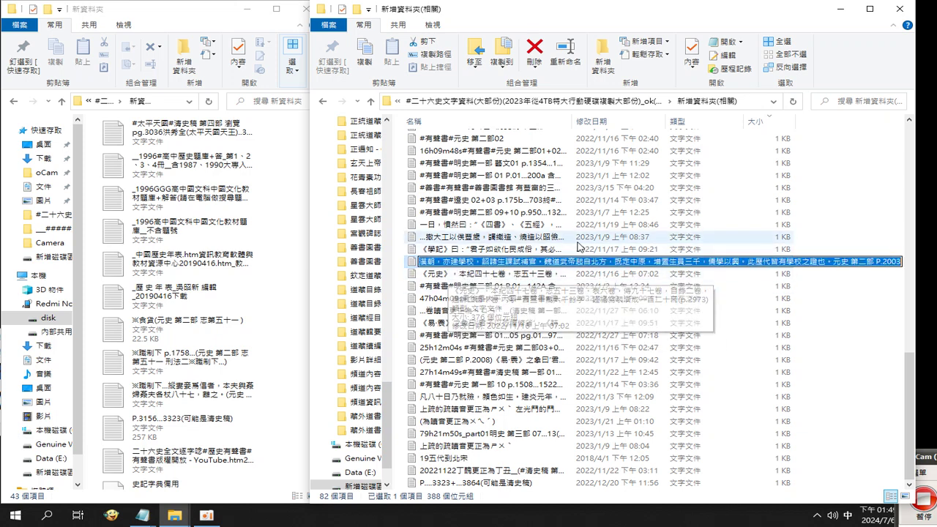
pyautogui.click(629, 260)
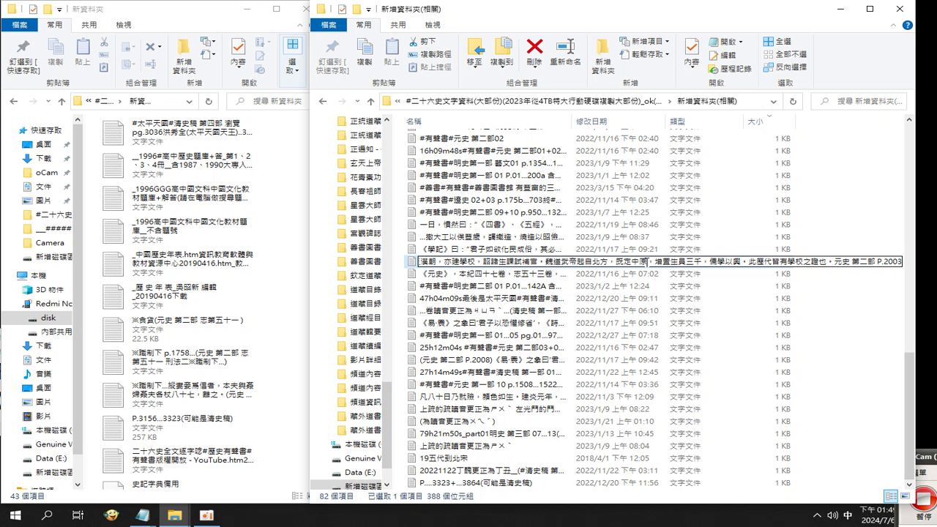
pyautogui.click(643, 268)
pyautogui.moveTo(541, 261); pyautogui.dragTo(909, 252)
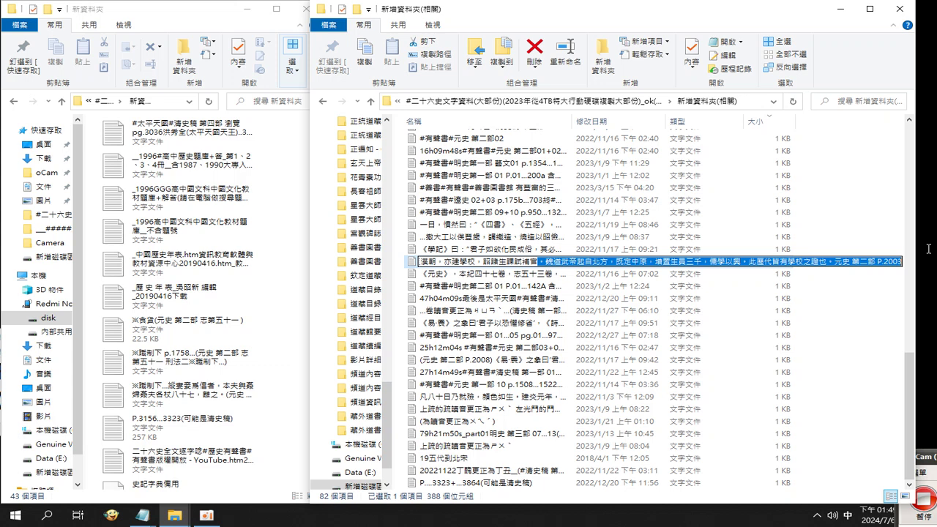
pyautogui.rightClick(588, 261)
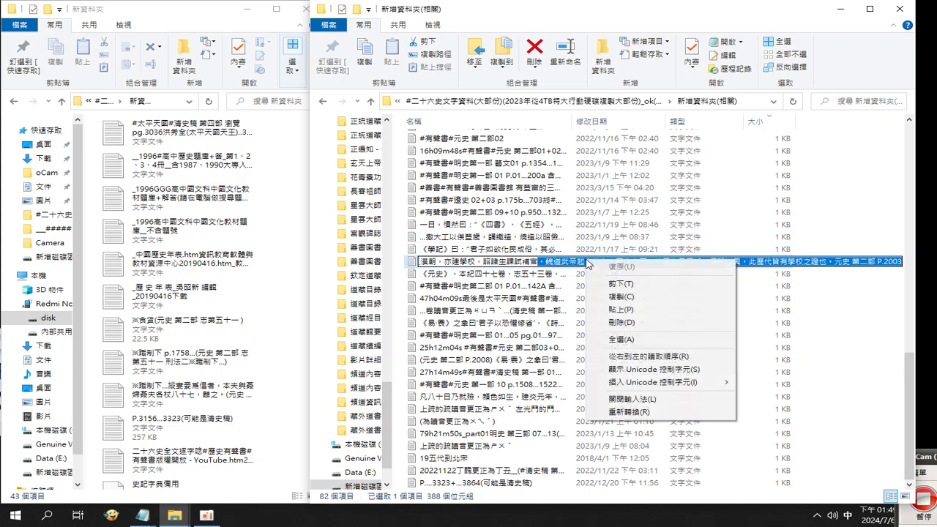
pyautogui.click(631, 285)
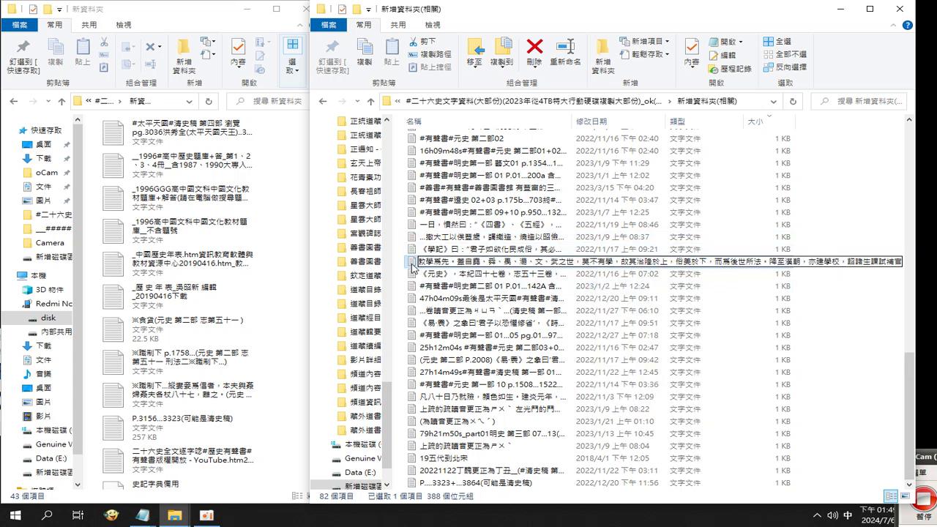
pyautogui.click(414, 265)
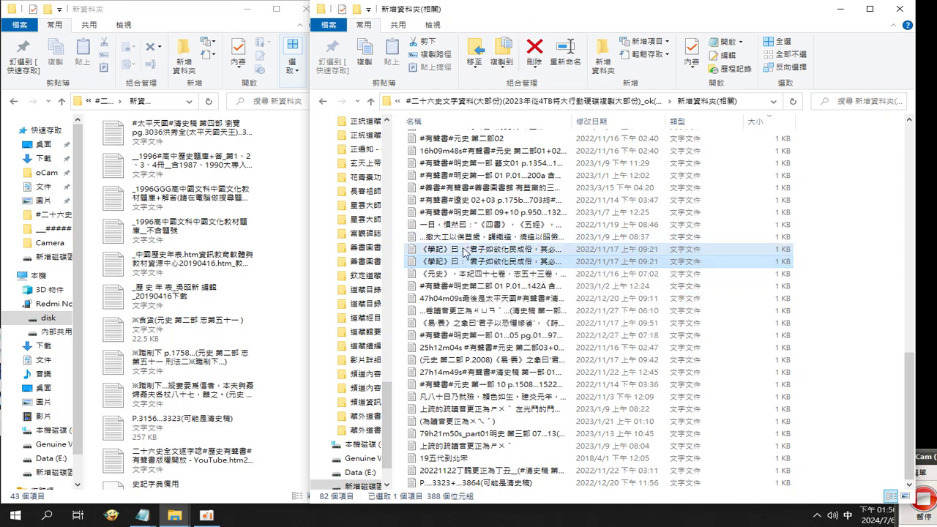
# Step: Paste the cut text back onto the end of the shortened 《學記》 file's name
pyautogui.moveTo(464, 253)
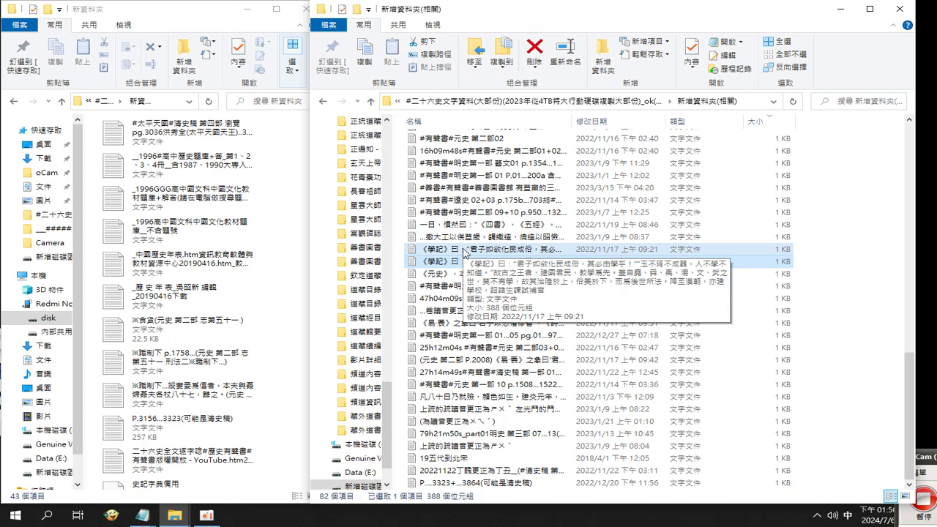
pyautogui.click(464, 249)
pyautogui.click(465, 253)
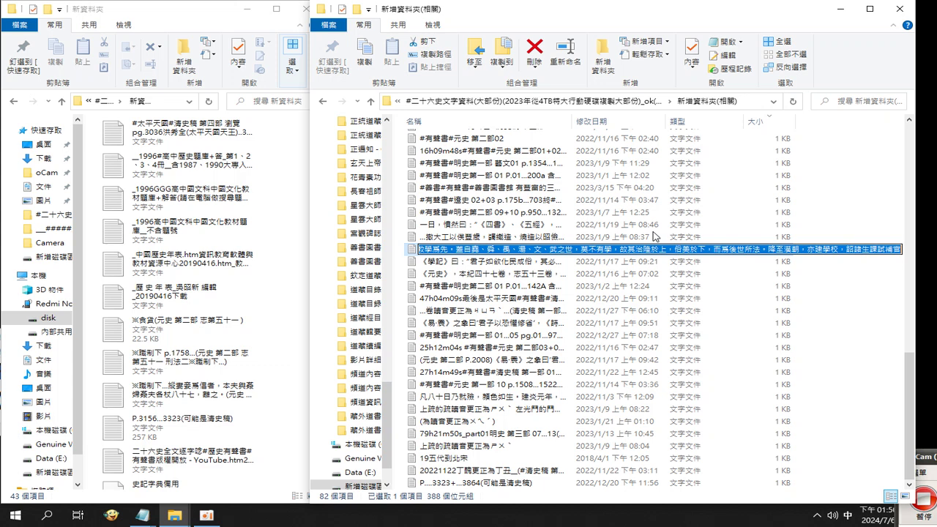
pyautogui.press('Right')
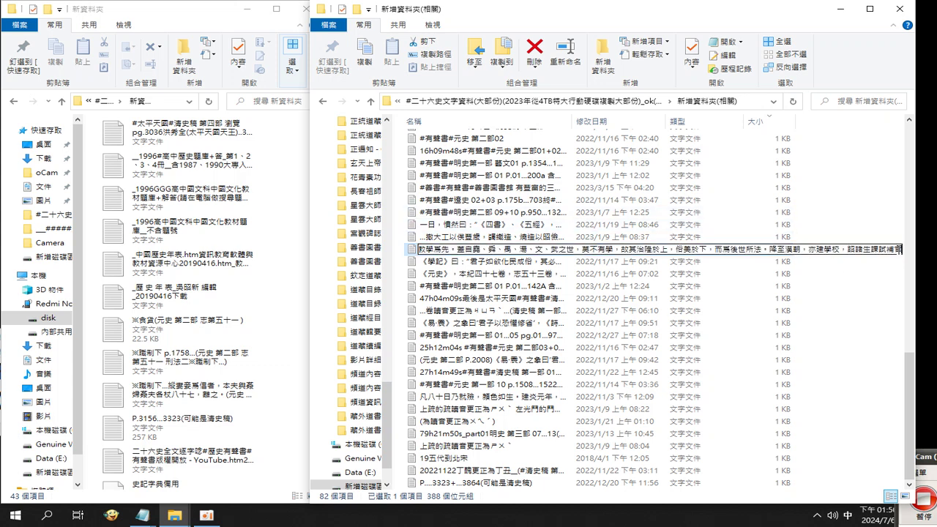
pyautogui.rightClick(805, 249)
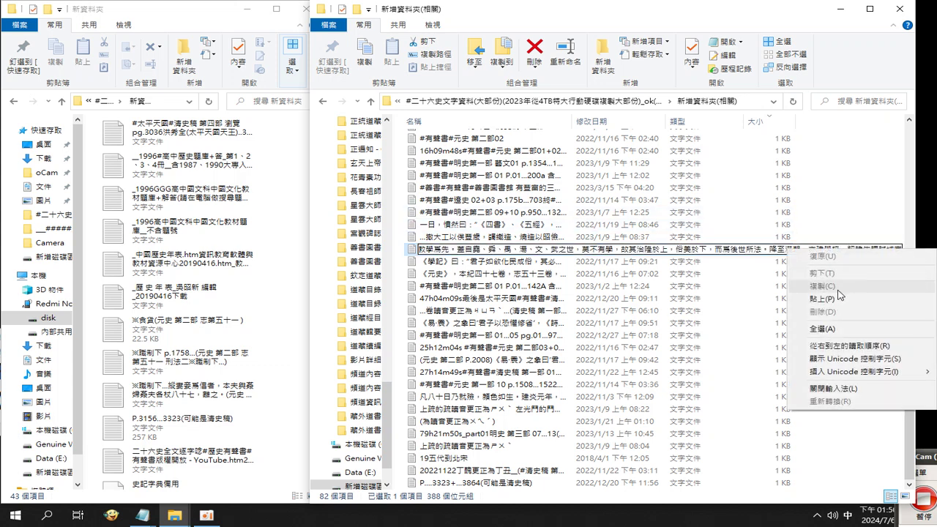
pyautogui.click(831, 297)
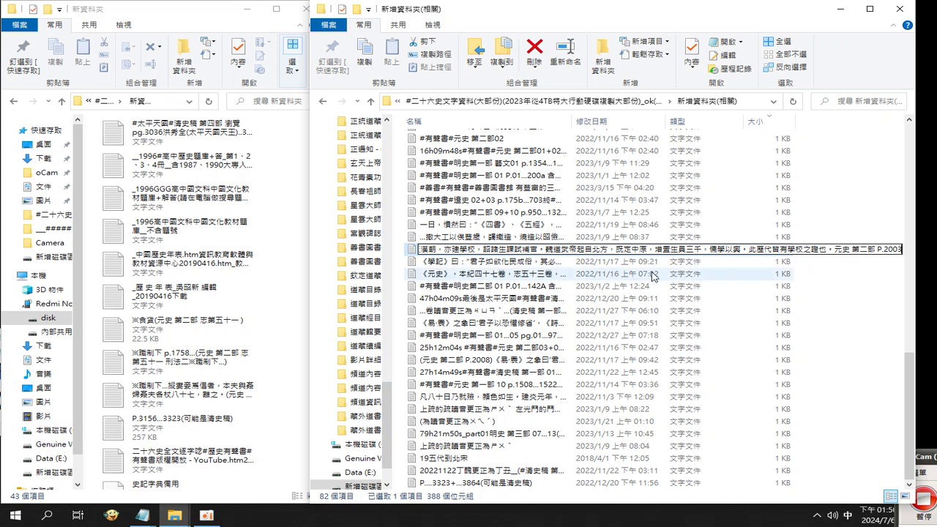
# Step: Shorten the same 《學記》 file's name to end at 莫不有學, cutting everything from 故其治隆於上 onward
pyautogui.click(421, 248)
pyautogui.click(847, 249)
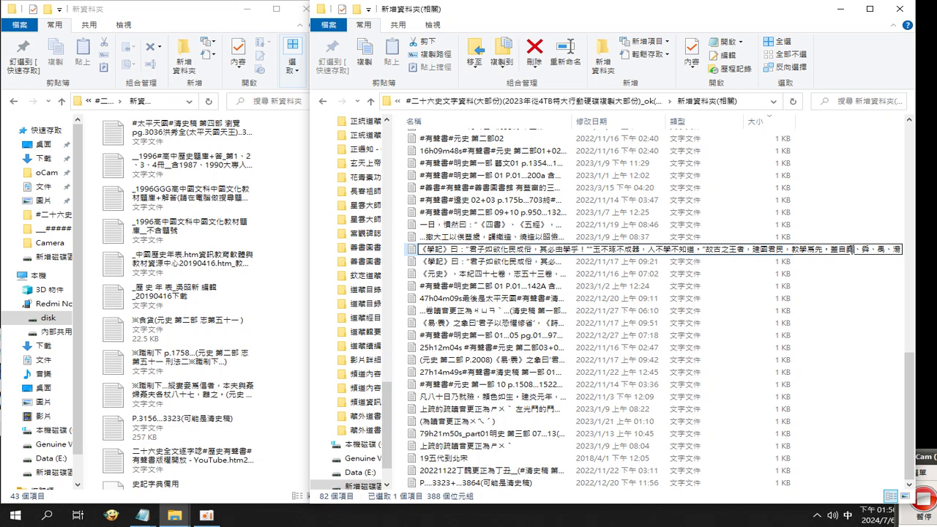
pyautogui.doubleClick(904, 249)
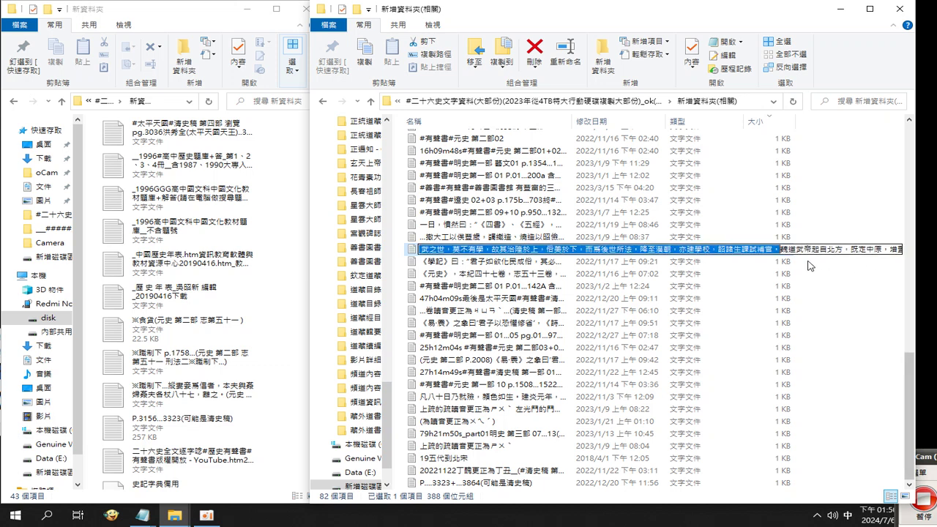
pyautogui.press('Left')
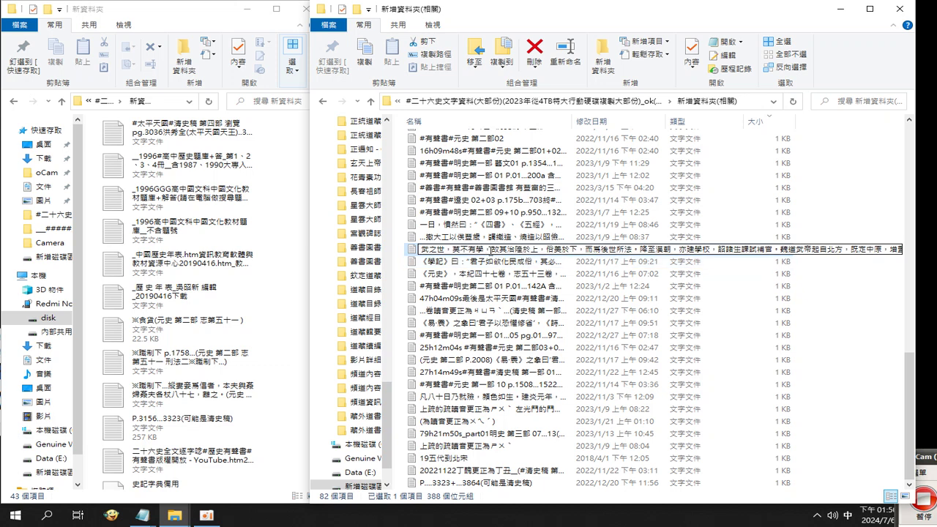
pyautogui.moveTo(487, 249); pyautogui.dragTo(910, 249)
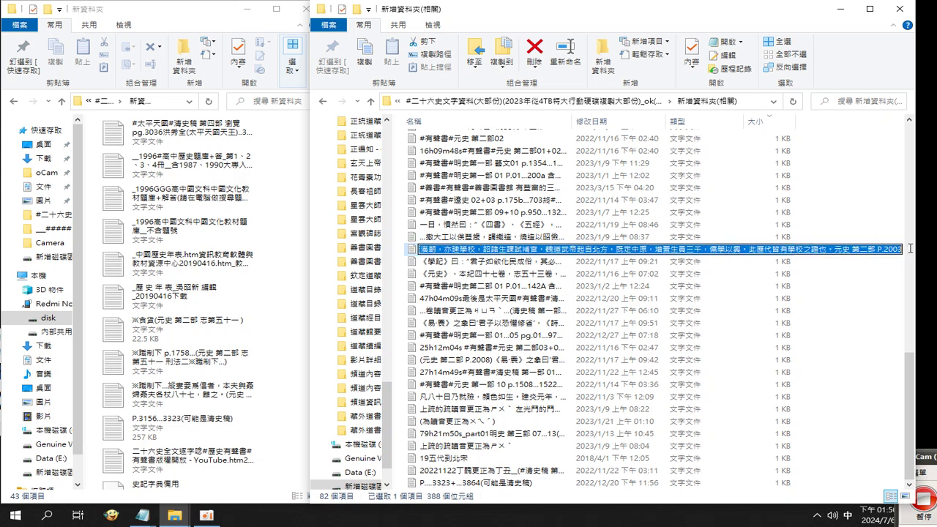
pyautogui.rightClick(810, 246)
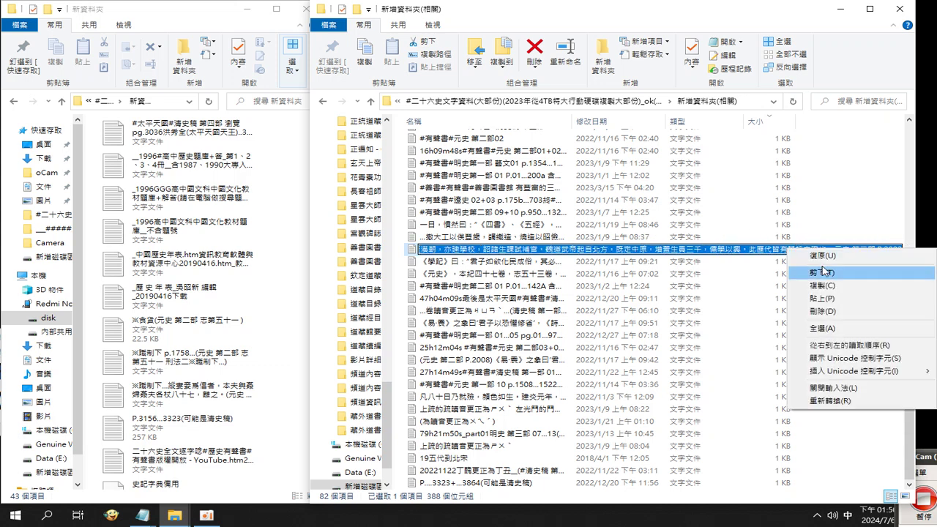
pyautogui.click(825, 268)
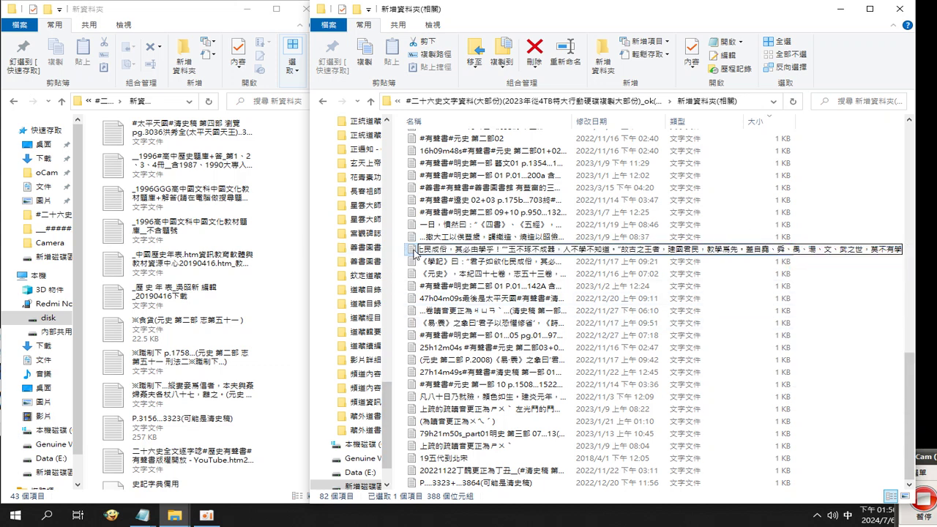
pyautogui.press('Return')
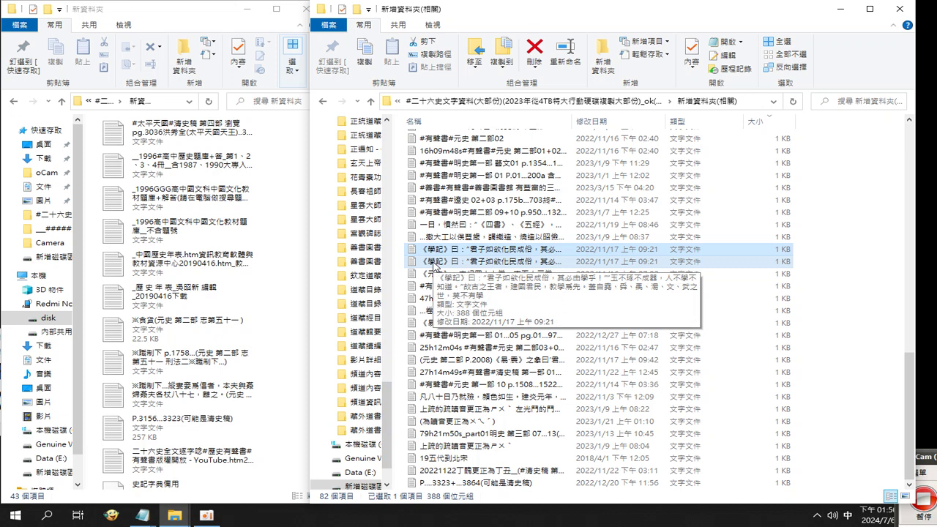
# Step: Copy the shortened 《學記》 file into the 新資料夾 folder, replacing the existing file on conflict
pyautogui.moveTo(435, 263); pyautogui.dragTo(267, 258)
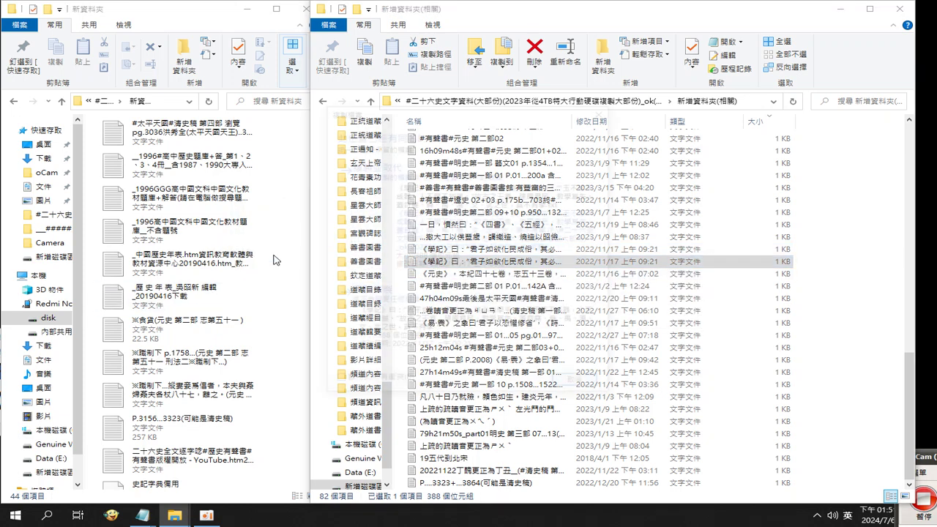
pyautogui.click(382, 213)
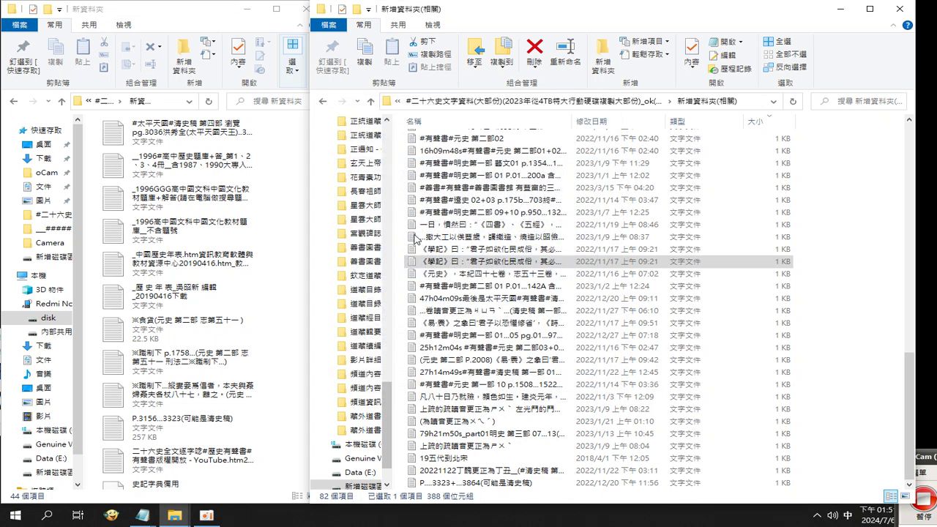
# Step: Paste the cut text back onto the end of the second source 《學記》 file's name
pyautogui.click(542, 265)
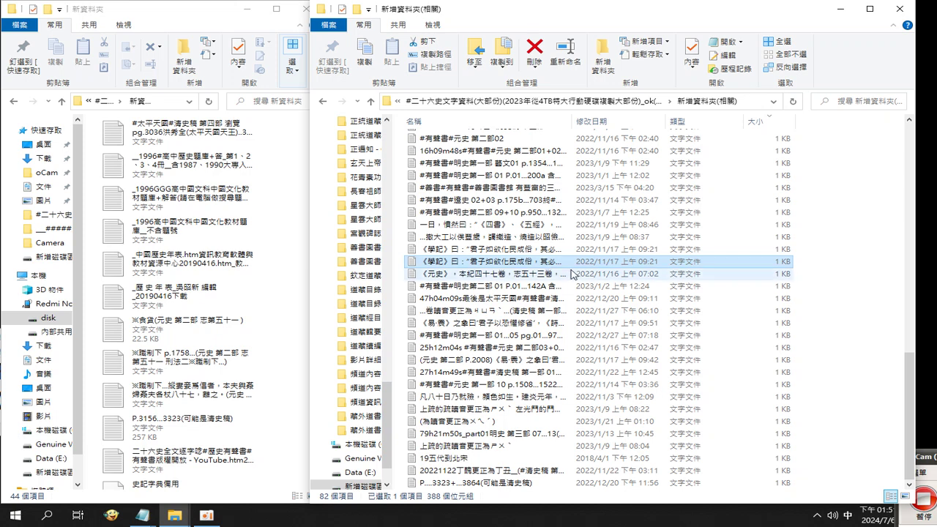
pyautogui.click(841, 263)
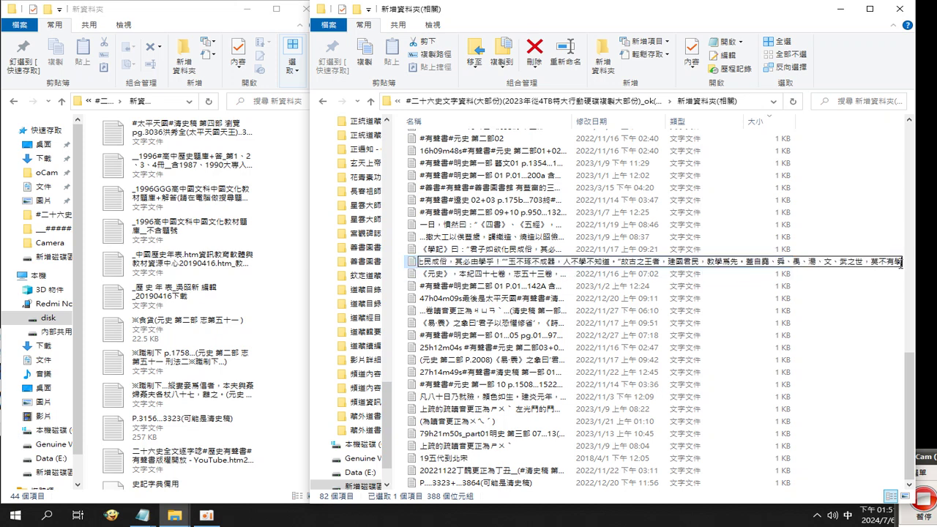
pyautogui.rightClick(842, 263)
pyautogui.click(842, 315)
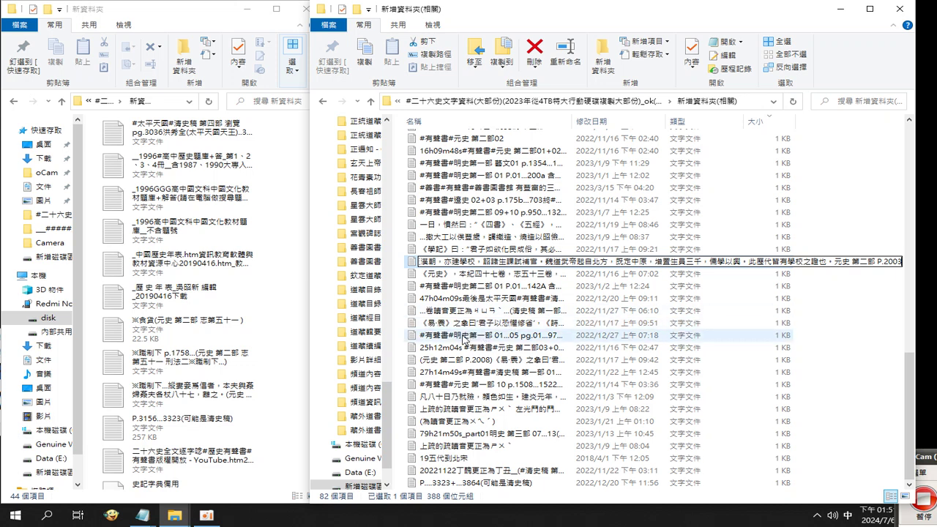
pyautogui.click(473, 287)
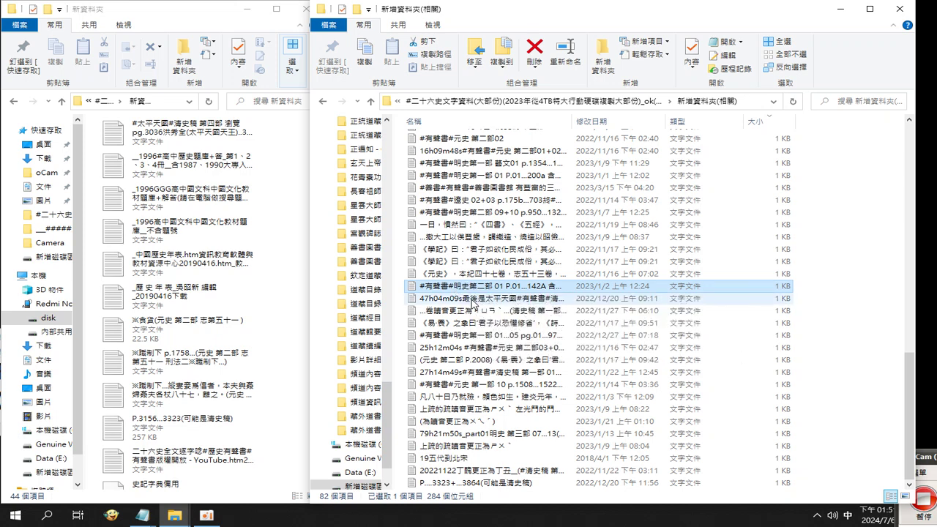
# Step: Copy the last eight source files from 凡八十日乃就殮 to P....3323+...3864(可能是清史稿), except 79h21m50s_part01明史, into the 新資料夾 folder
pyautogui.click(463, 311)
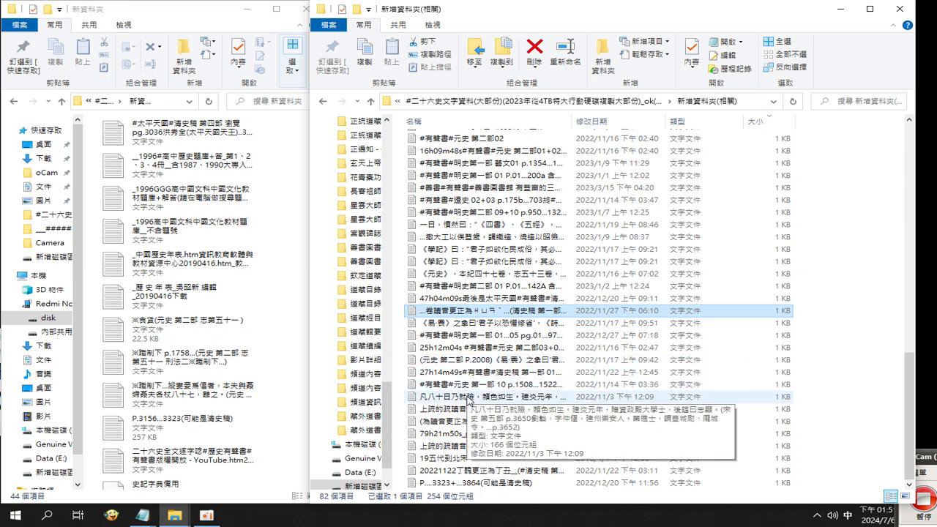
pyautogui.click(469, 400)
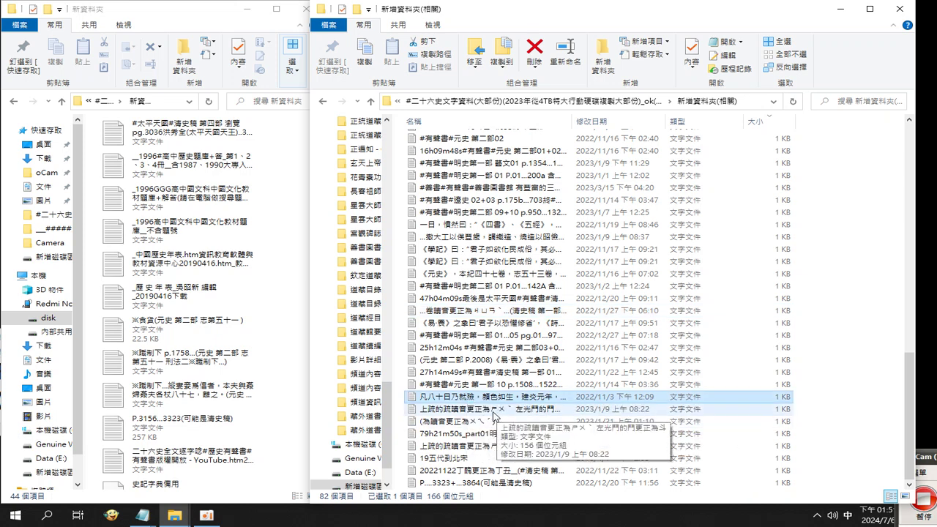
pyautogui.keyDown('shift'); pyautogui.click(476, 410); pyautogui.keyUp('shift')
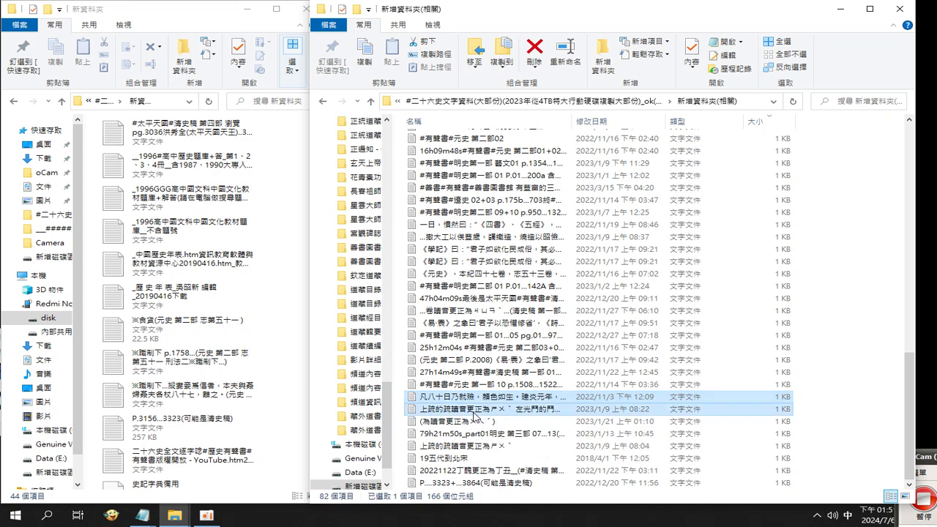
pyautogui.keyDown('shift'); pyautogui.click(473, 422); pyautogui.keyUp('shift')
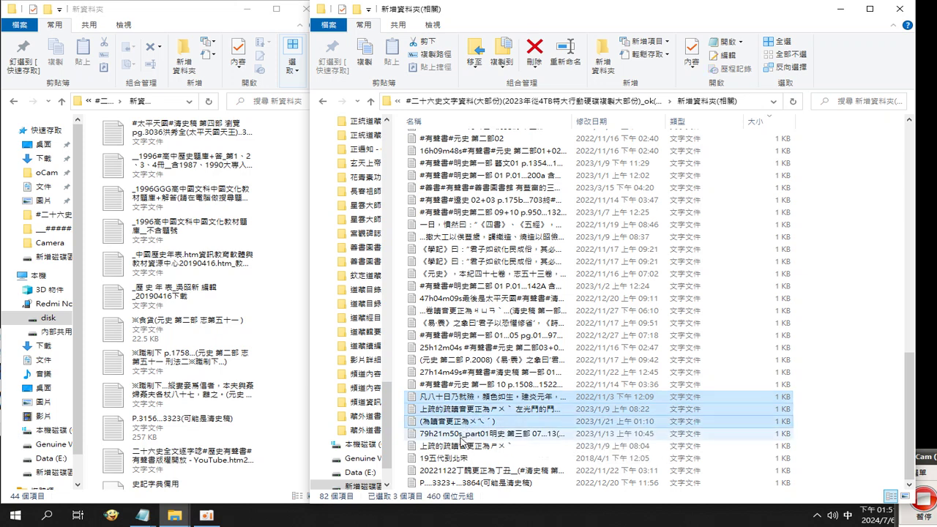
pyautogui.keyDown('ctrl'); pyautogui.click(461, 445); pyautogui.keyUp('ctrl')
pyautogui.keyDown('ctrl'); pyautogui.click(455, 458); pyautogui.keyUp('ctrl')
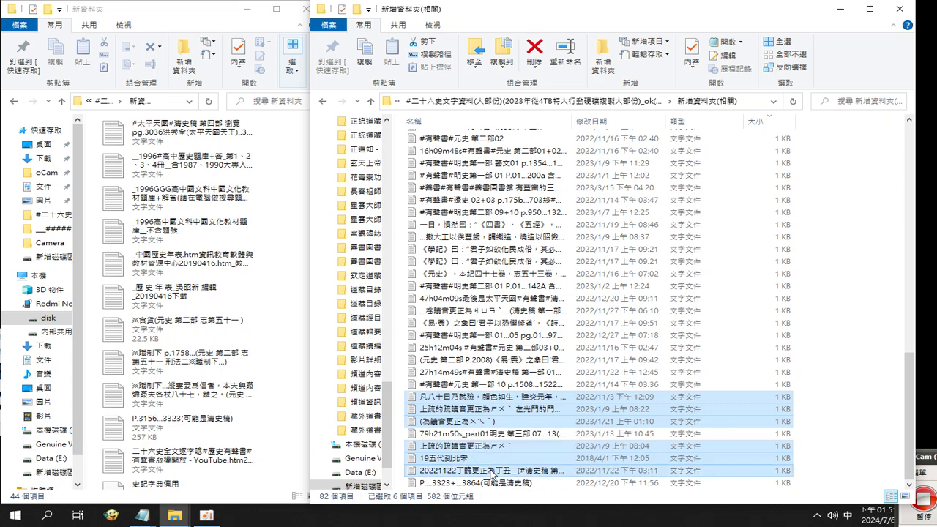
pyautogui.keyDown('ctrl'); pyautogui.click(481, 489); pyautogui.keyUp('ctrl')
pyautogui.moveTo(462, 402); pyautogui.dragTo(299, 397)
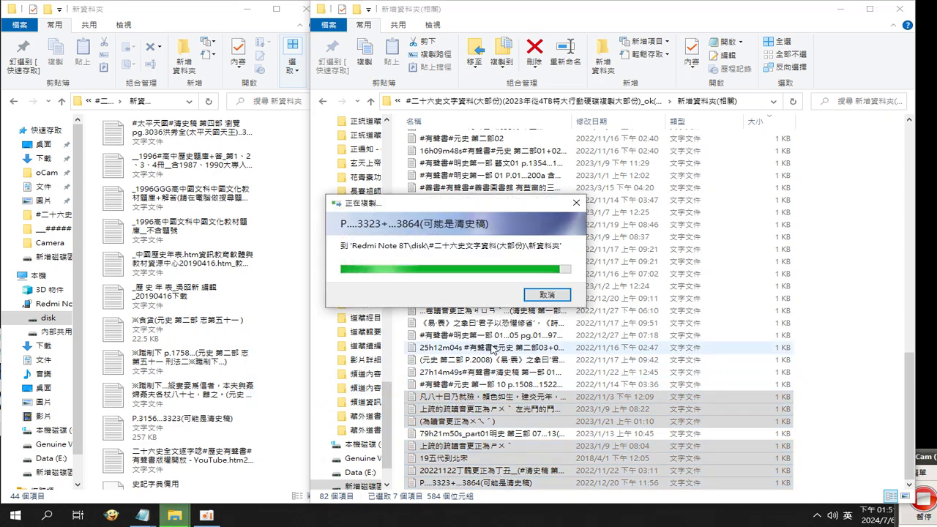
pyautogui.scroll(3, 889, 142)
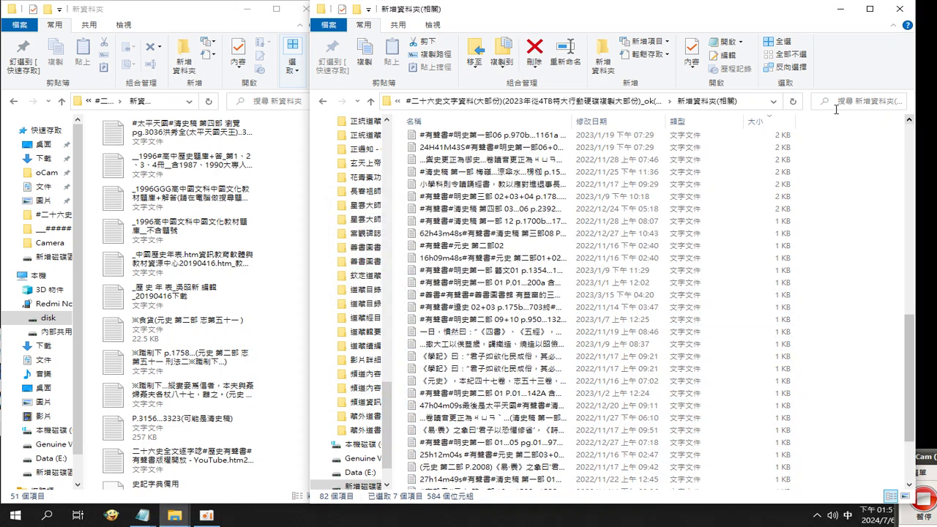
# Step: Return both the destination and source windows to their parent #二十六史文字資料 folders
pyautogui.moveTo(180, 13); pyautogui.dragTo(476, 12)
pyautogui.click(310, 102)
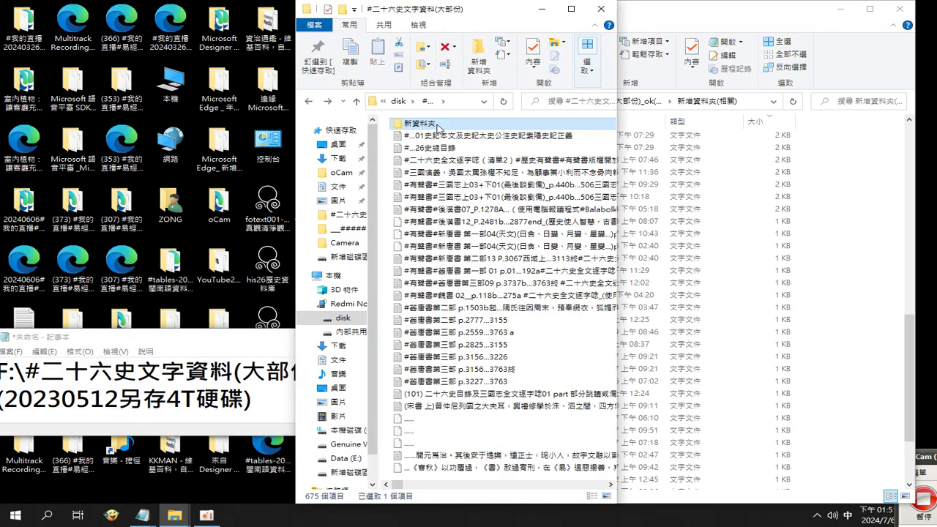
pyautogui.click(668, 17)
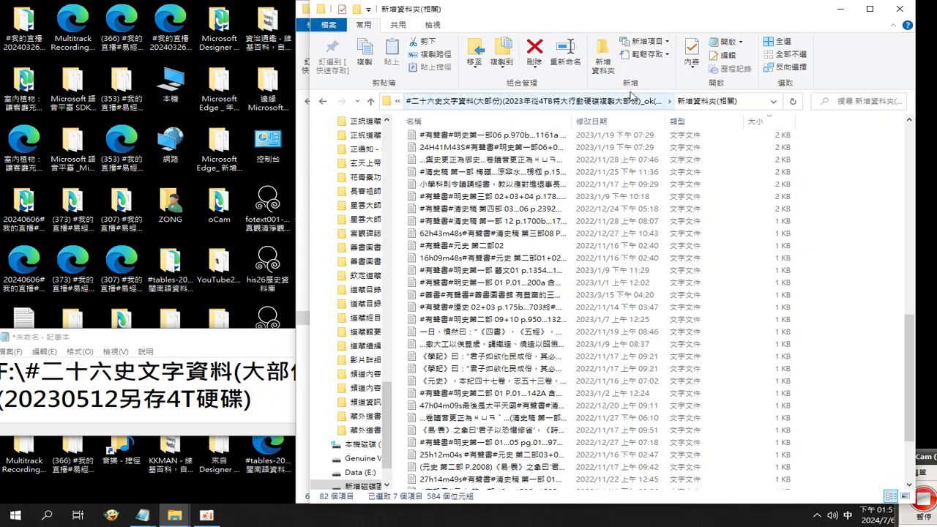
pyautogui.click(691, 102)
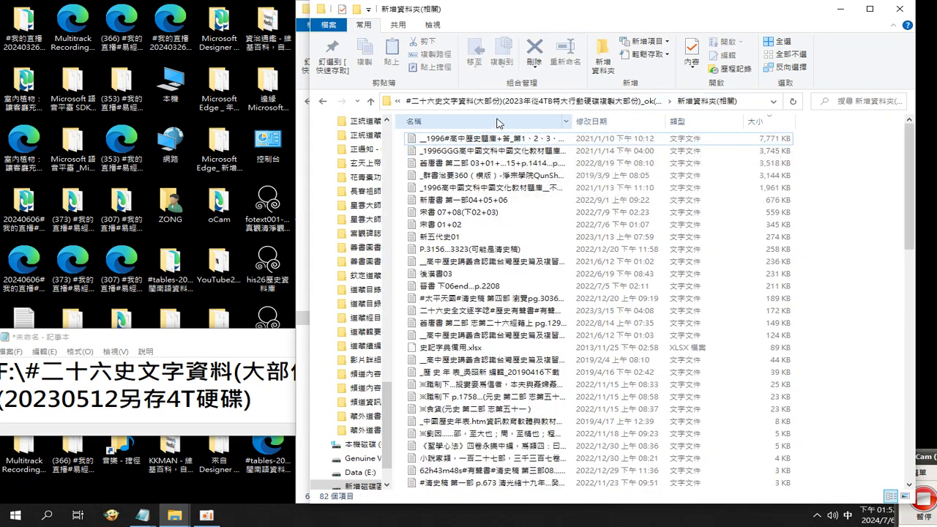
pyautogui.click(534, 101)
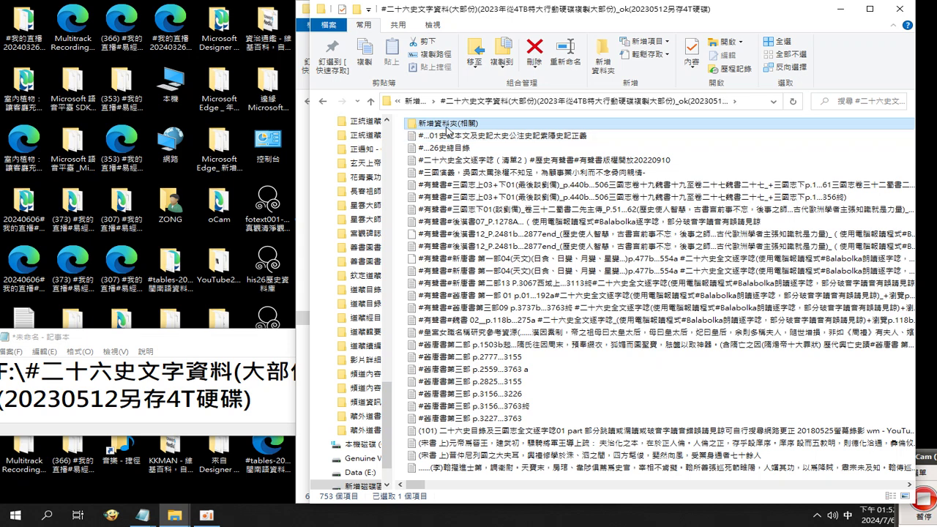
# Step: Copy the name of the source subfolder 新增資料夾(相關) without changing it
pyautogui.rightClick(447, 129)
pyautogui.click(484, 164)
pyautogui.hotkey('ctrl', 'c')
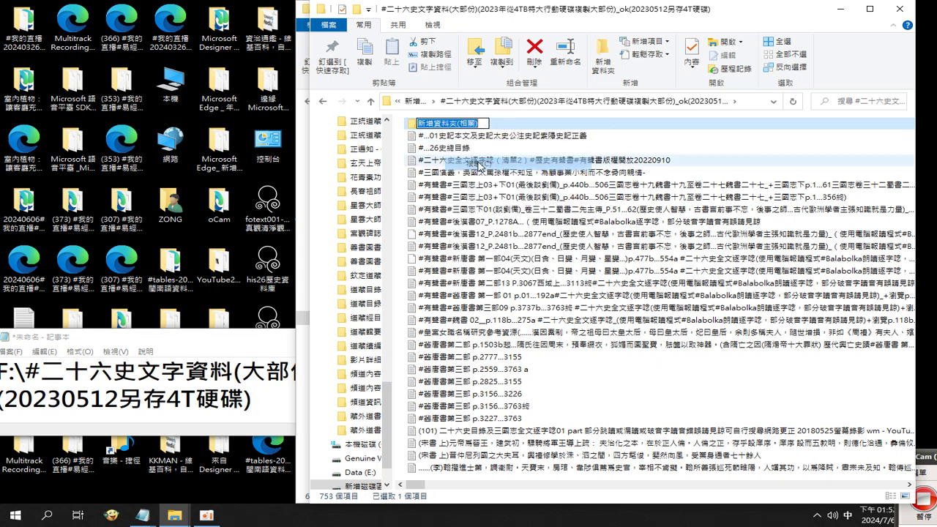
pyautogui.press('Return')
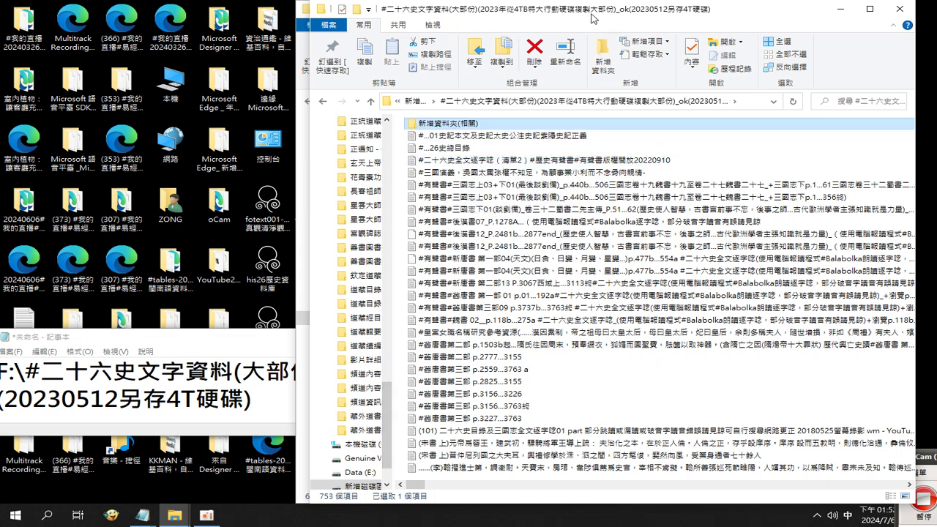
# Step: Rename the destination subfolder 新資料夾 as 新增資料夾(相關)01, pasting the copied name and adding 01
pyautogui.moveTo(591, 18); pyautogui.dragTo(518, 330)
pyautogui.click(423, 130)
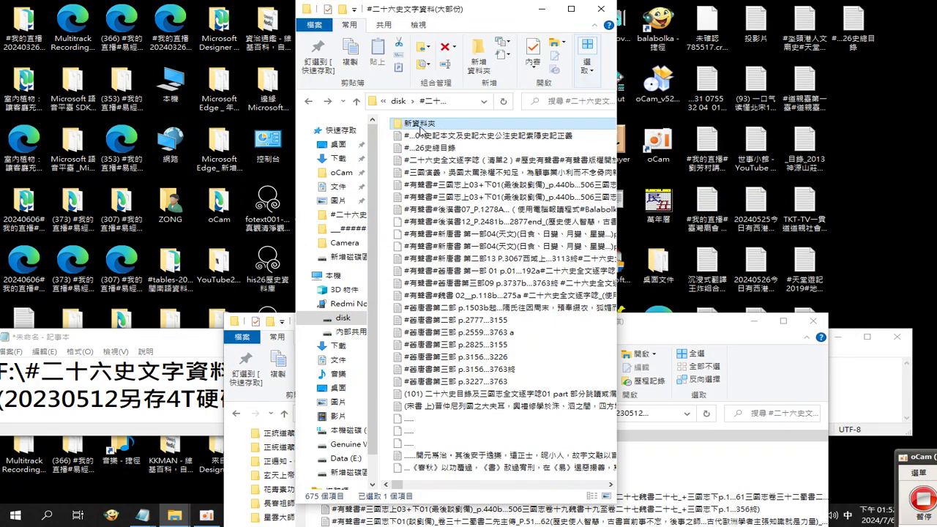
pyautogui.rightClick(422, 131)
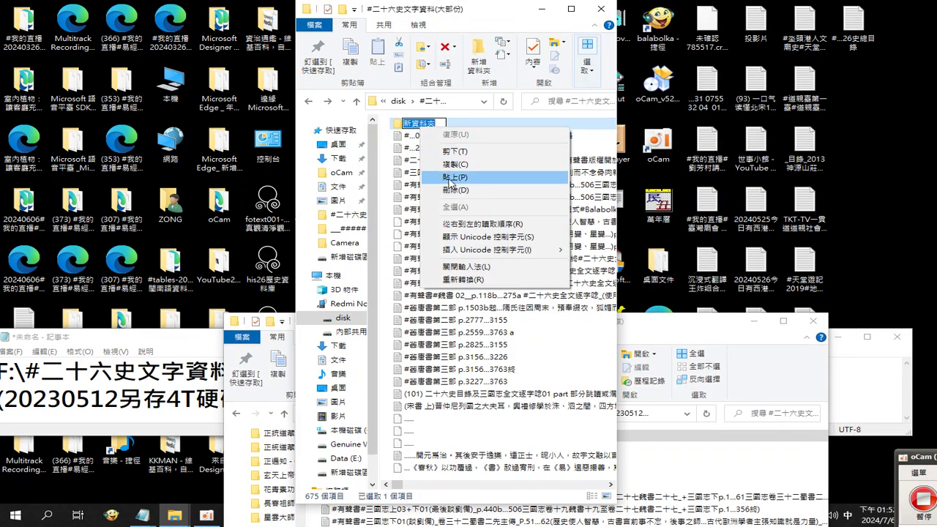
pyautogui.click(448, 178)
pyautogui.hotkey('ctrl', 'v')
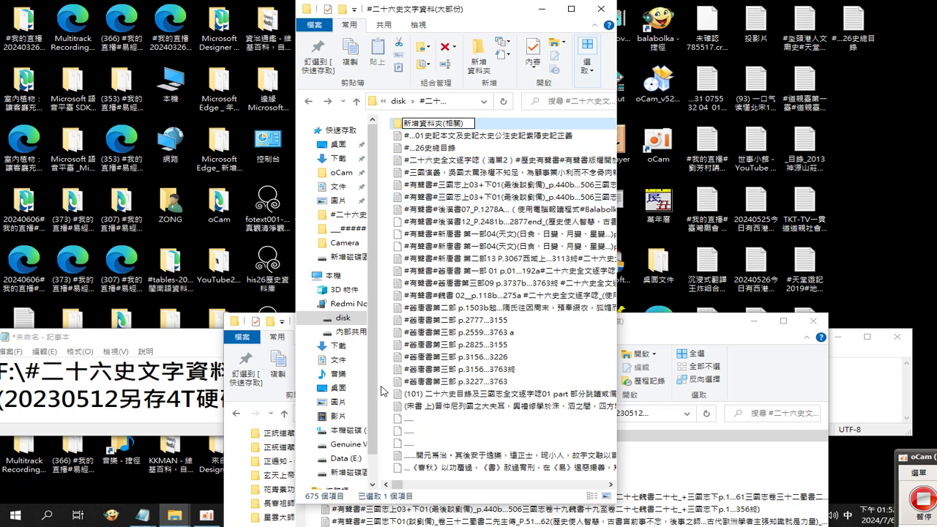
pyautogui.write('01')
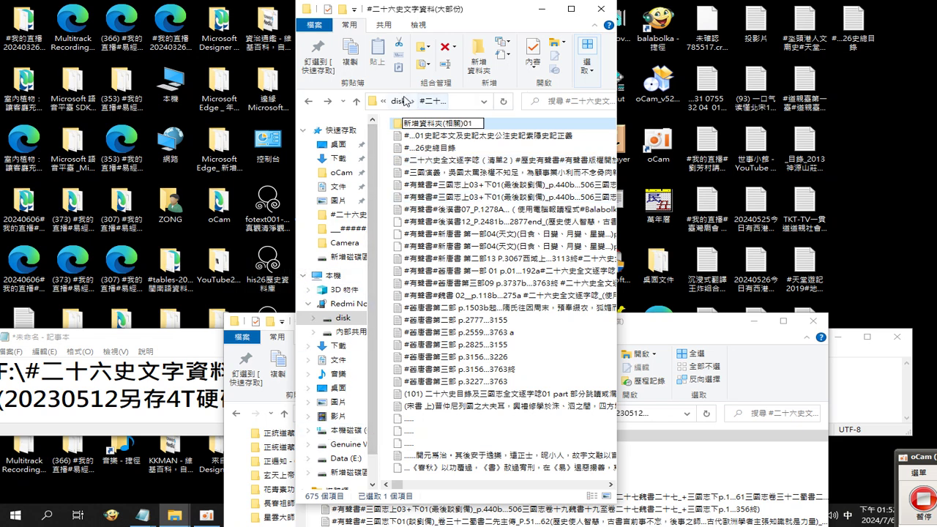
# Step: Go back to the Redmi Note 8T device and open its disk storage
pyautogui.click(306, 103)
pyautogui.click(306, 102)
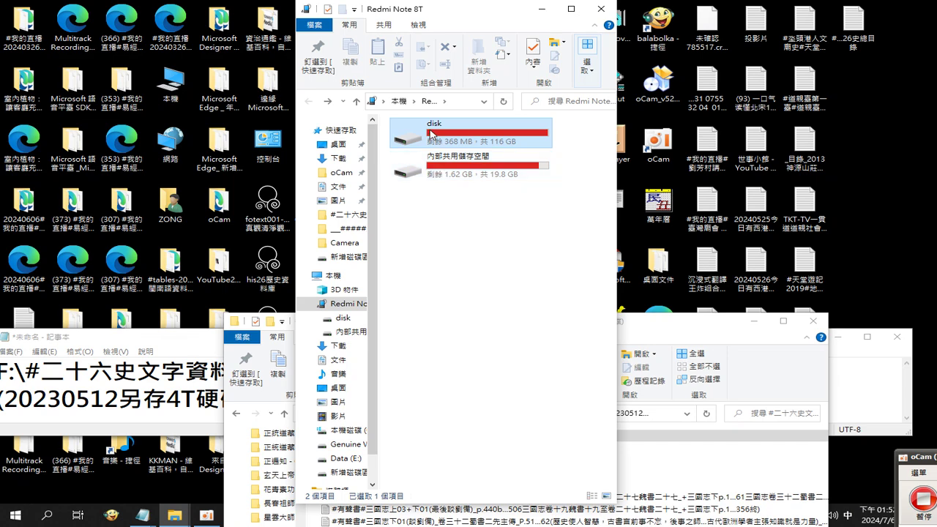
pyautogui.doubleClick(431, 134)
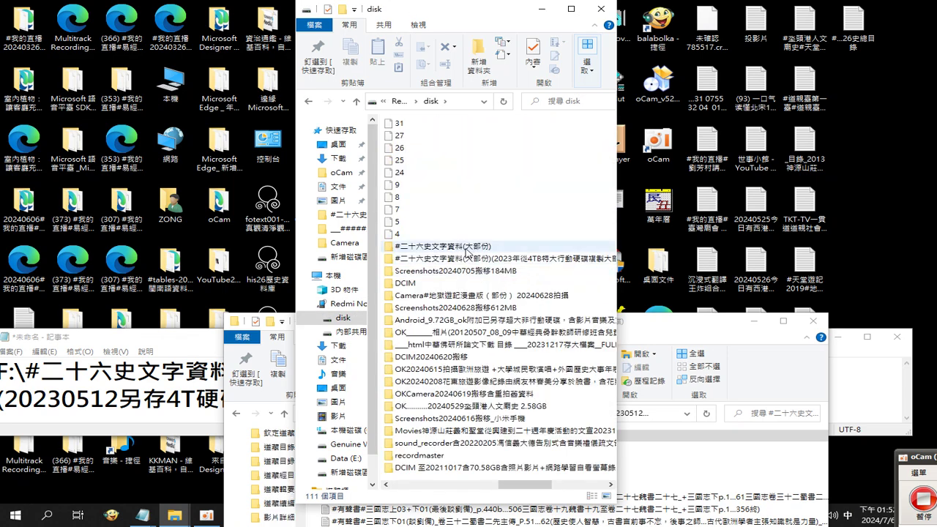
pyautogui.click(465, 248)
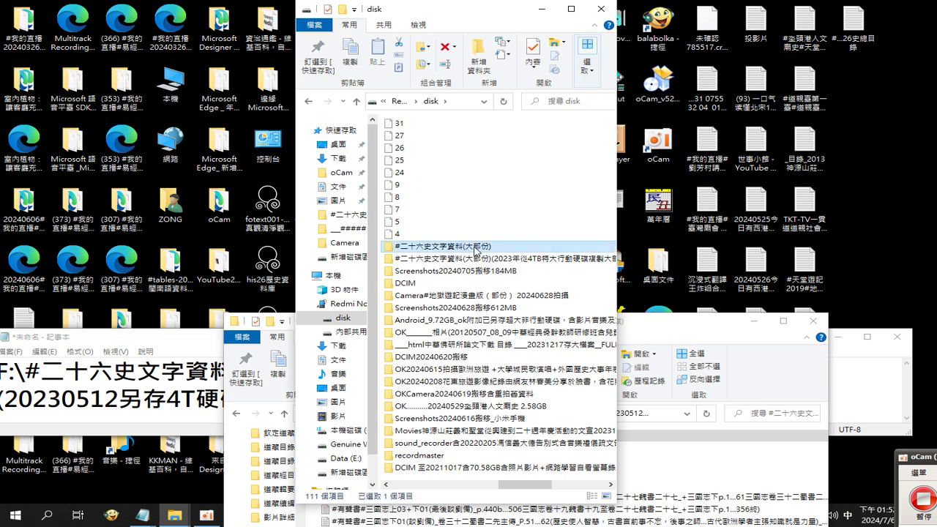
pyautogui.click(469, 251)
pyautogui.click(492, 247)
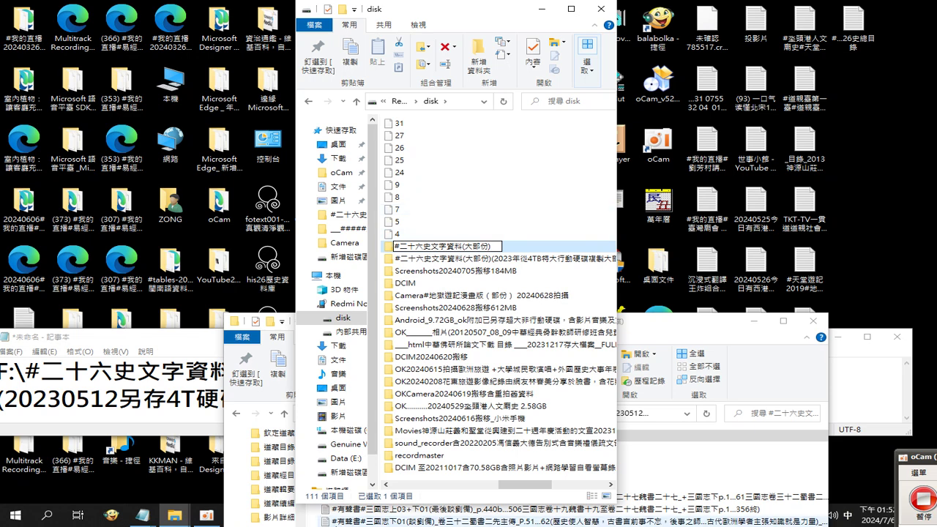
pyautogui.press('Return')
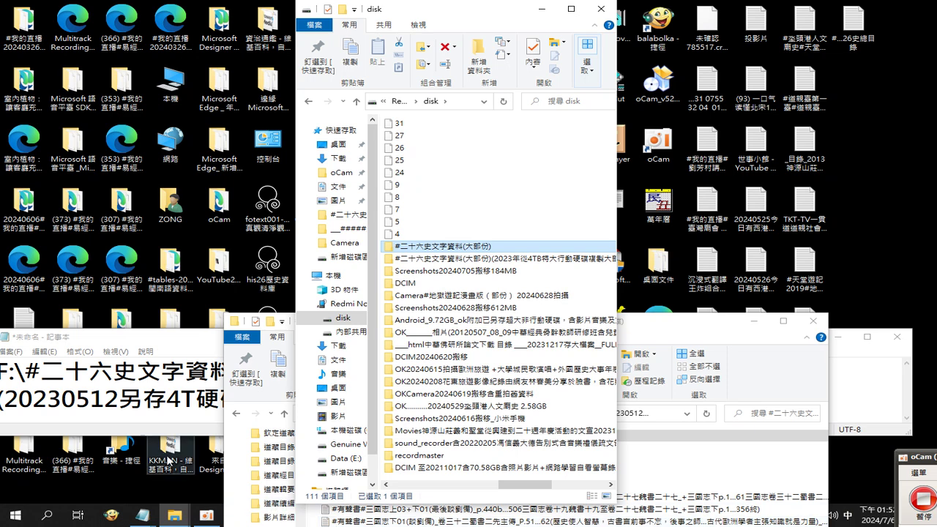
# Step: Rename the destination folder as #二十六史文字資料(大部份)(不含檔名太長者)
pyautogui.click(492, 248)
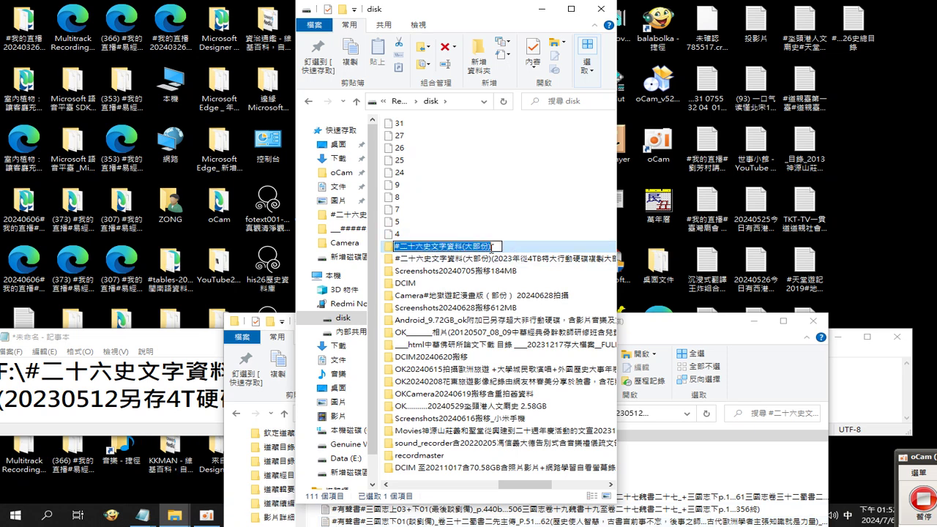
pyautogui.click(492, 248)
pyautogui.write('(')
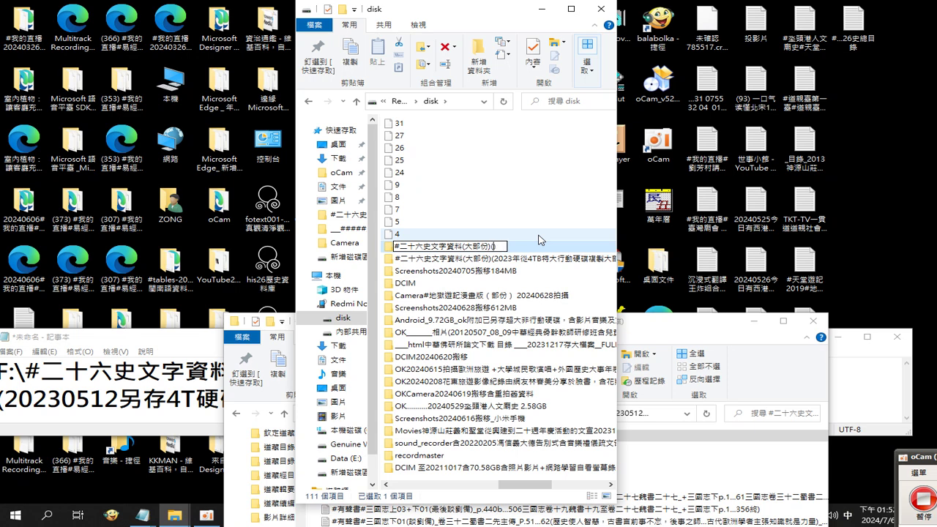
pyautogui.write('不')
pyautogui.write('含ㄌ')
pyautogui.write('ㄤˇ')
pyautogui.write('名)')
pyautogui.press('BackSpace')
pyautogui.write('ㄉㄤˇ')
pyautogui.press('Down')
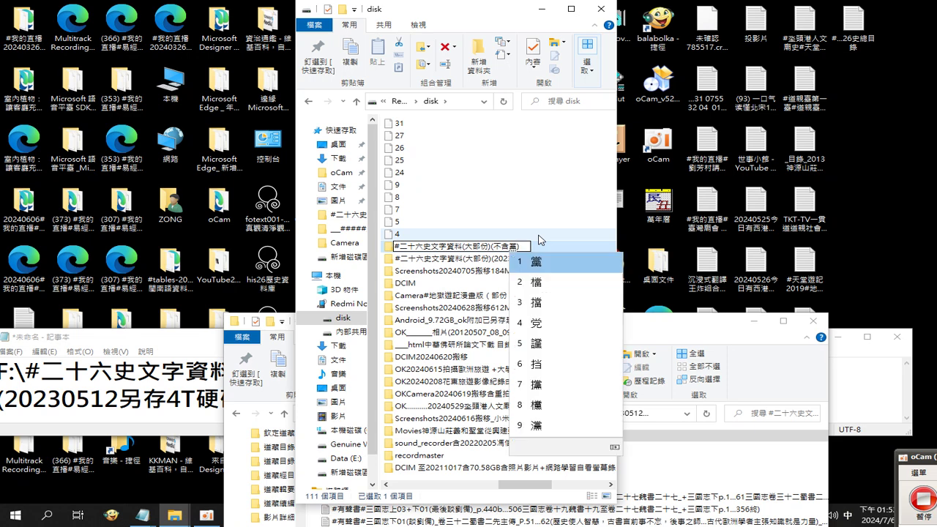
pyautogui.press('2')
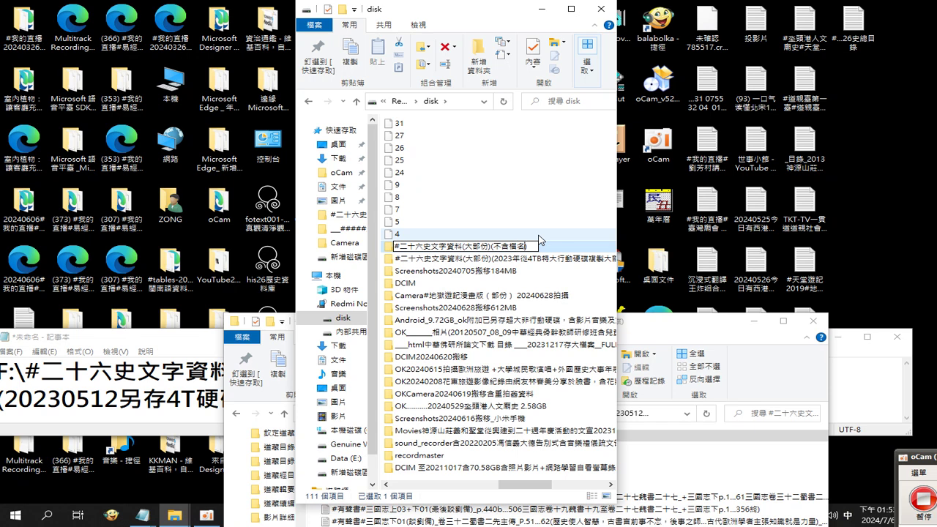
pyautogui.write('ㄊ')
pyautogui.write('ㄞˋ')
pyautogui.write('長者)')
pyautogui.press('Return')
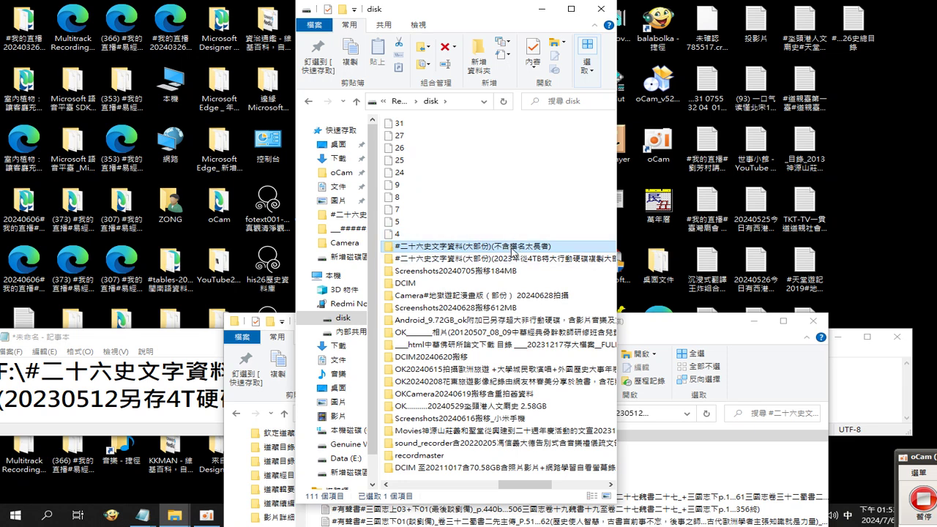
# Step: Check how many items the folder ending in (不含檔名太長者) holds and rename it as #二十六史文字資料(大部份 675FILES)(不含檔名太長者)
pyautogui.doubleClick(513, 250)
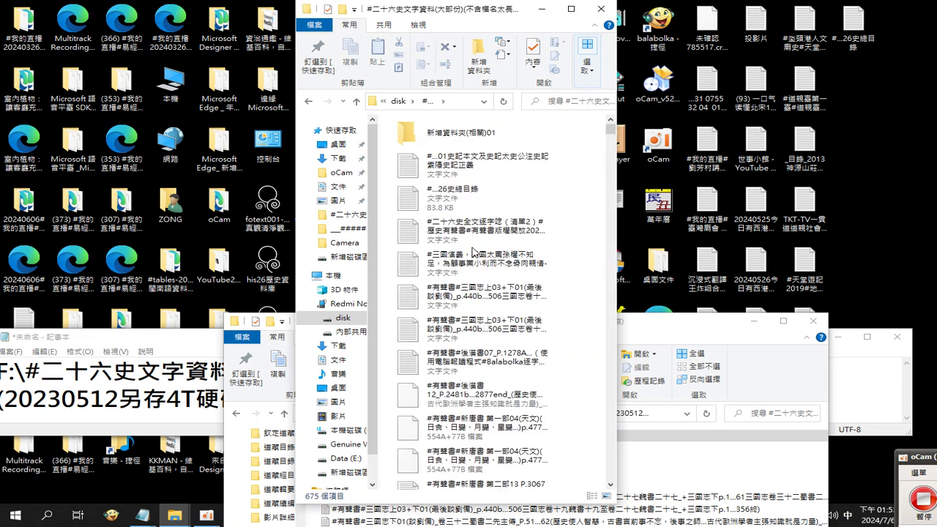
pyautogui.click(308, 103)
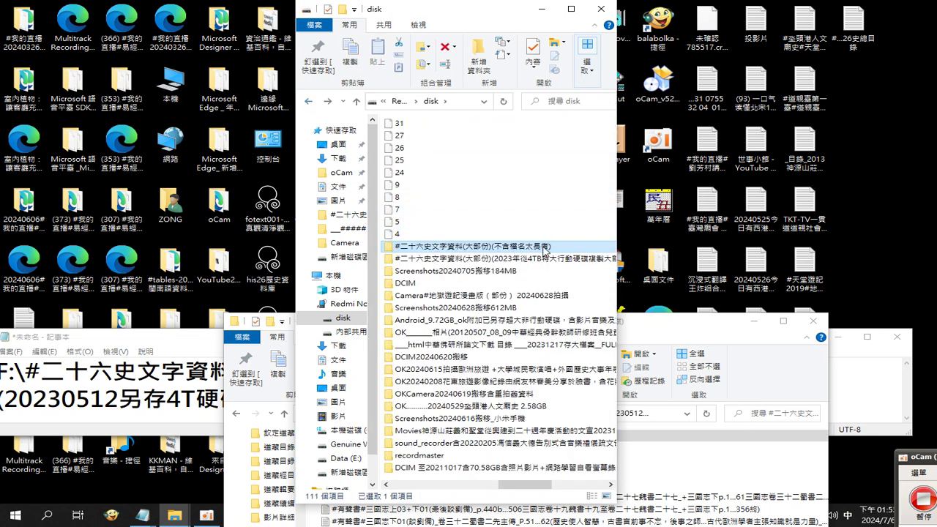
pyautogui.click(491, 249)
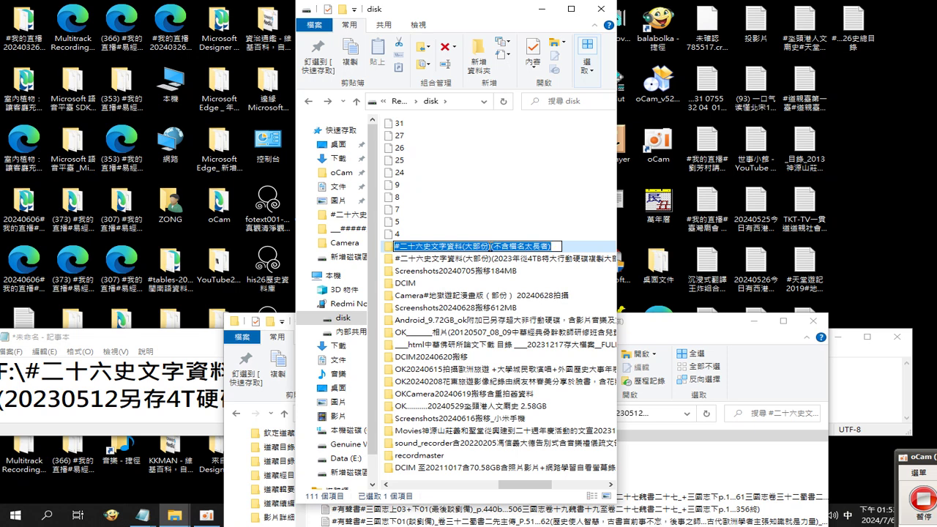
pyautogui.click(491, 249)
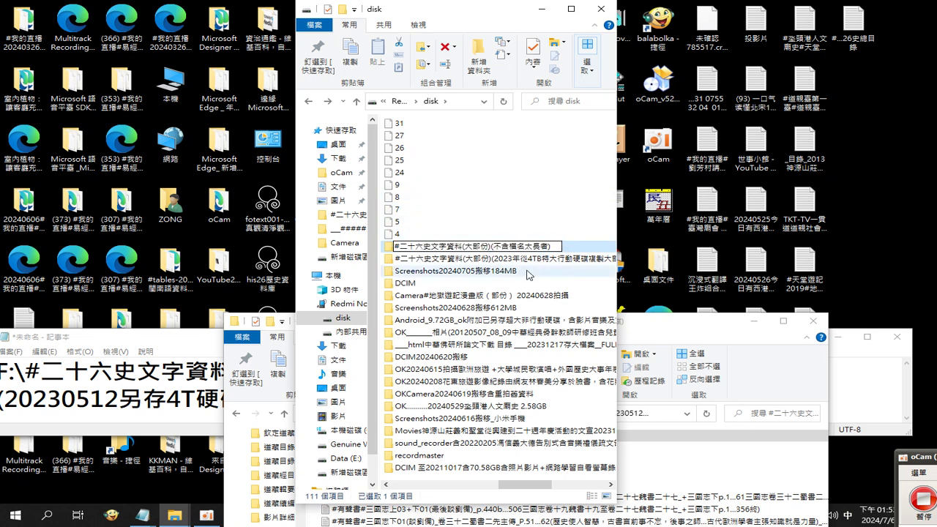
pyautogui.write('675')
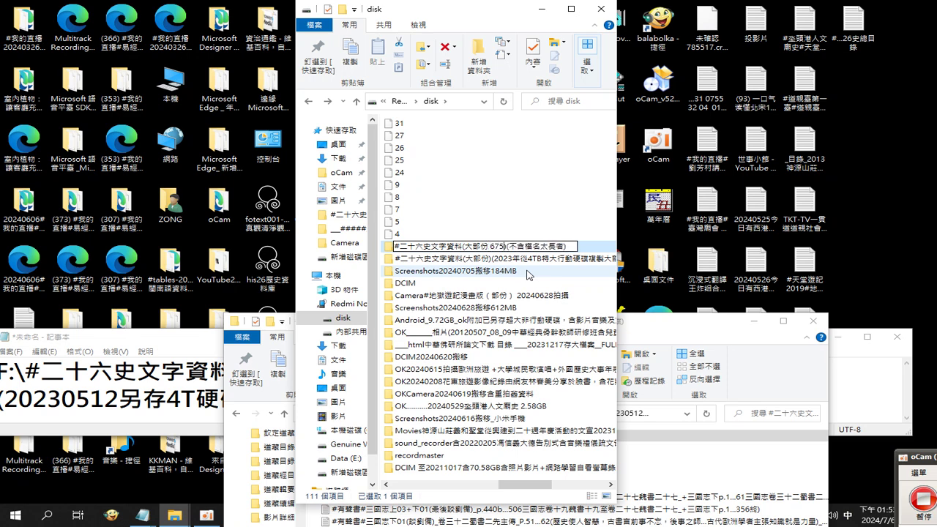
pyautogui.write('FIL')
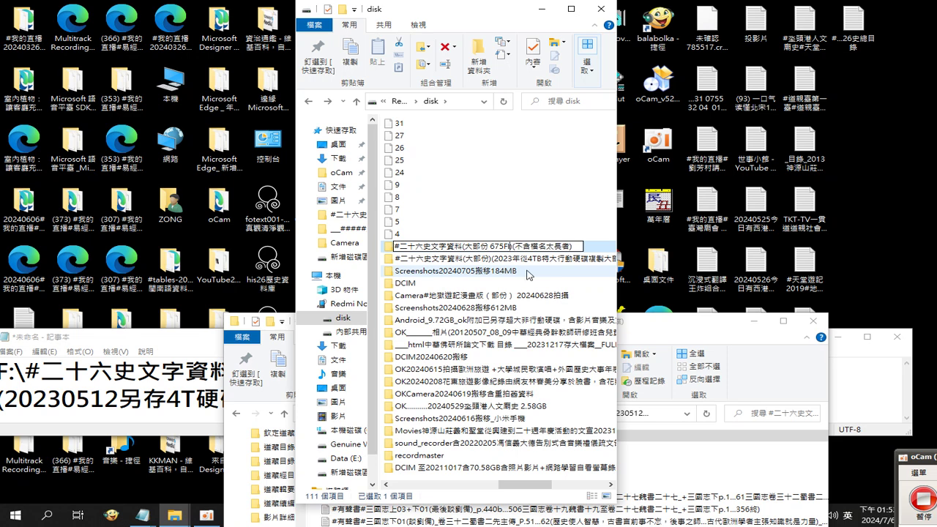
pyautogui.write('ES')
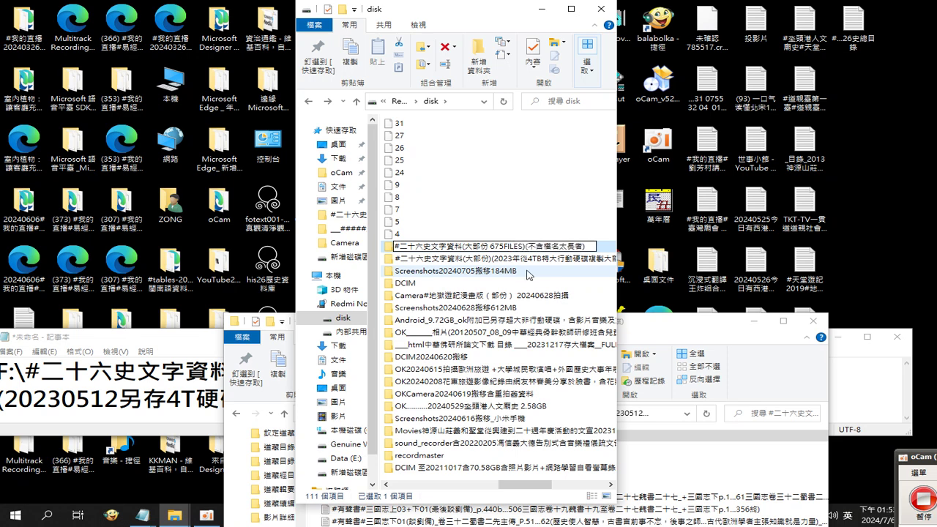
pyautogui.press('Return')
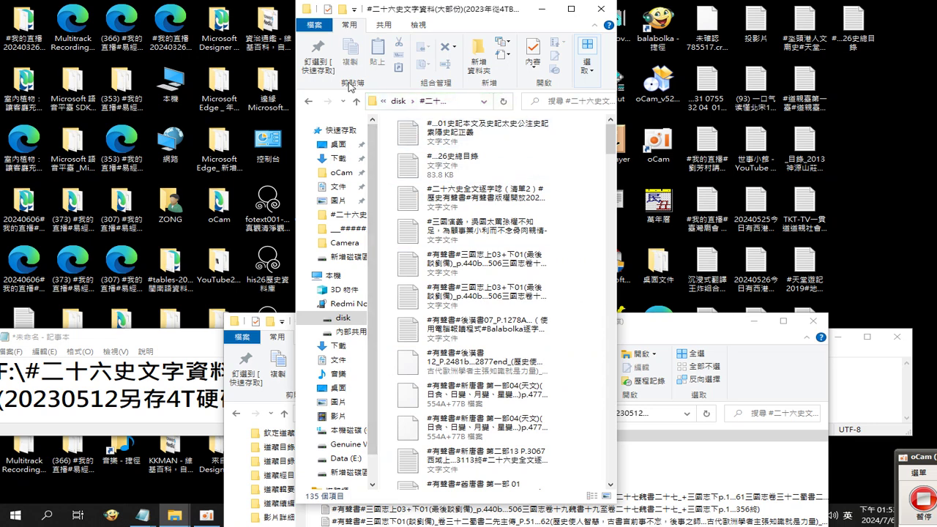
# Step: Return to the disk storage and copy the text 5FILES from the name of the folder ending in (不含檔名太長者)
pyautogui.click(311, 104)
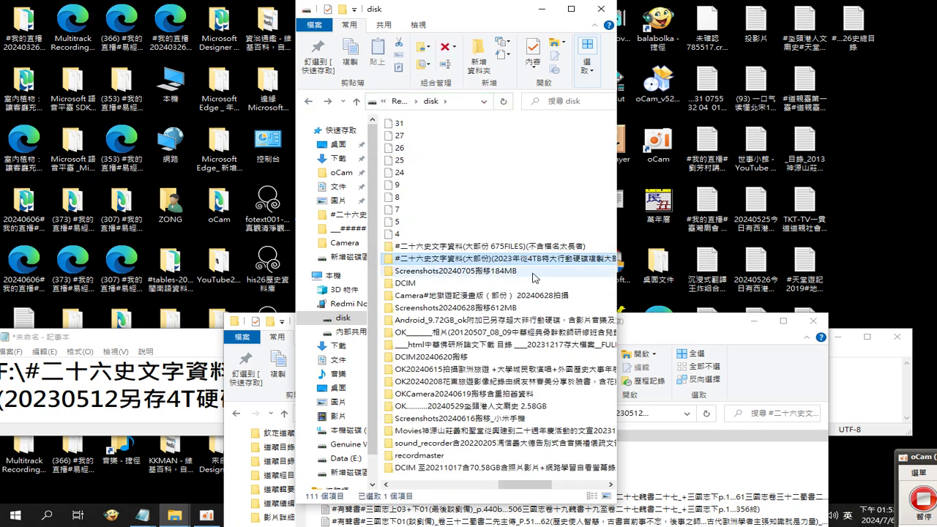
pyautogui.click(496, 248)
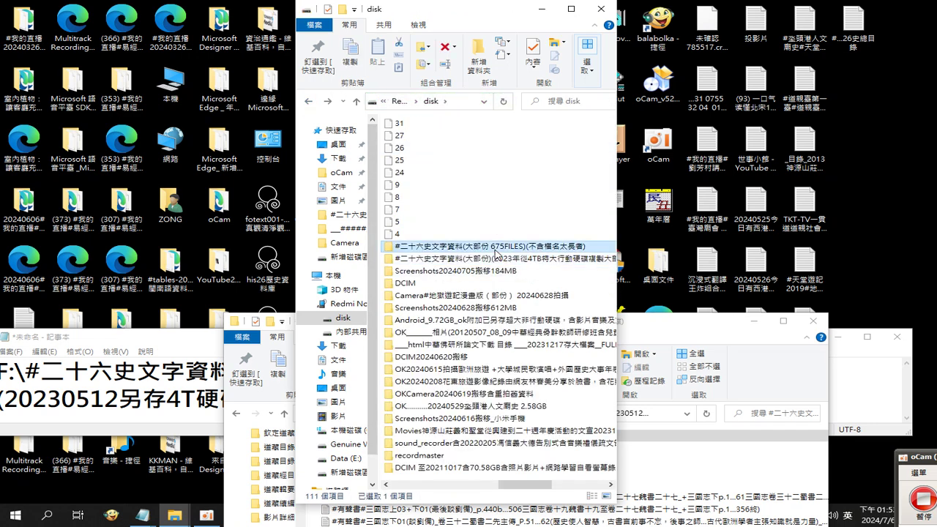
pyautogui.click(492, 249)
pyautogui.click(490, 246)
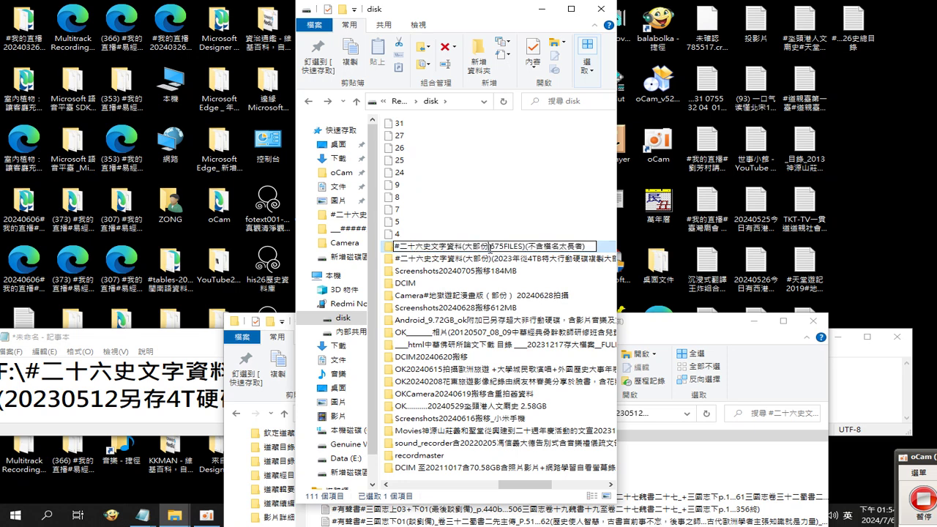
pyautogui.moveTo(493, 247); pyautogui.dragTo(521, 248)
pyautogui.rightClick(521, 247)
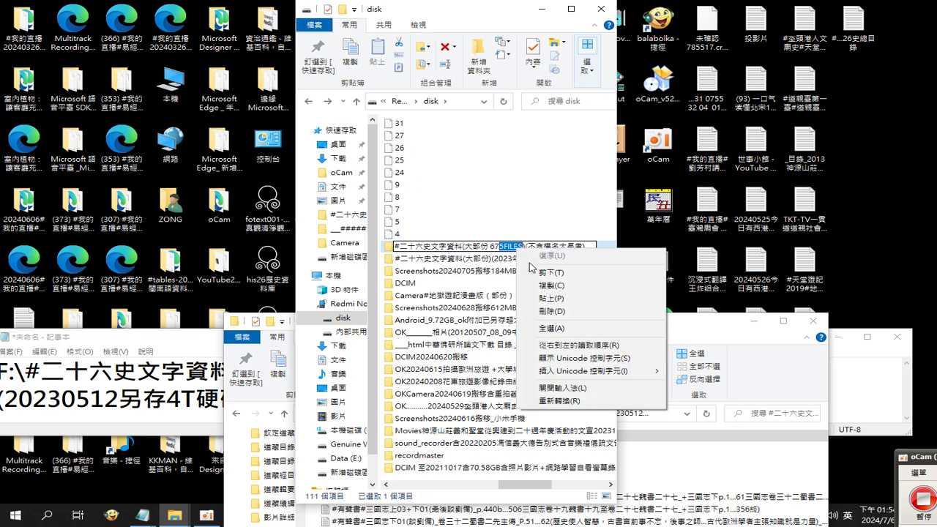
pyautogui.click(544, 286)
# Step: Rename the #二十六史文字資料 folder marked 2023年從4TB by pasting 5FILES after 大部份 and completing the insertion as 01__135FILES
pyautogui.scroll(-10, 476, 262)
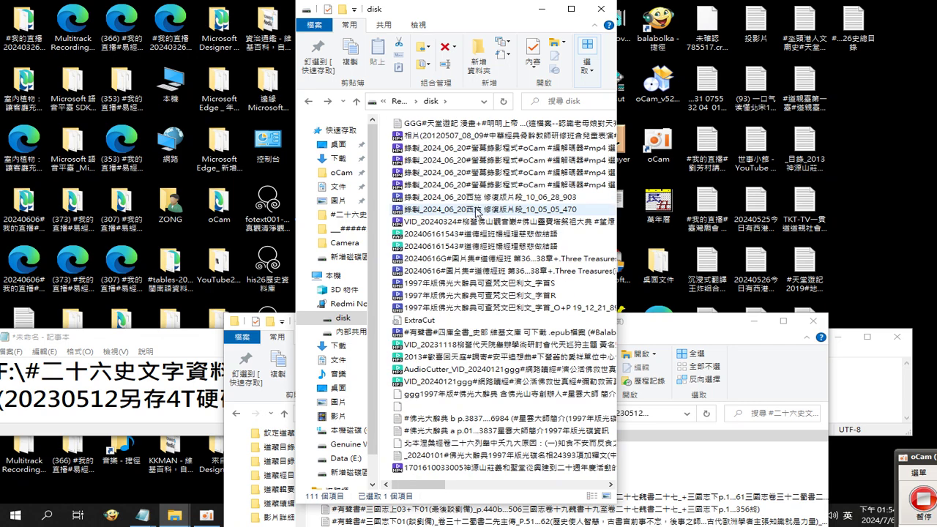
pyautogui.scroll(10, 481, 210)
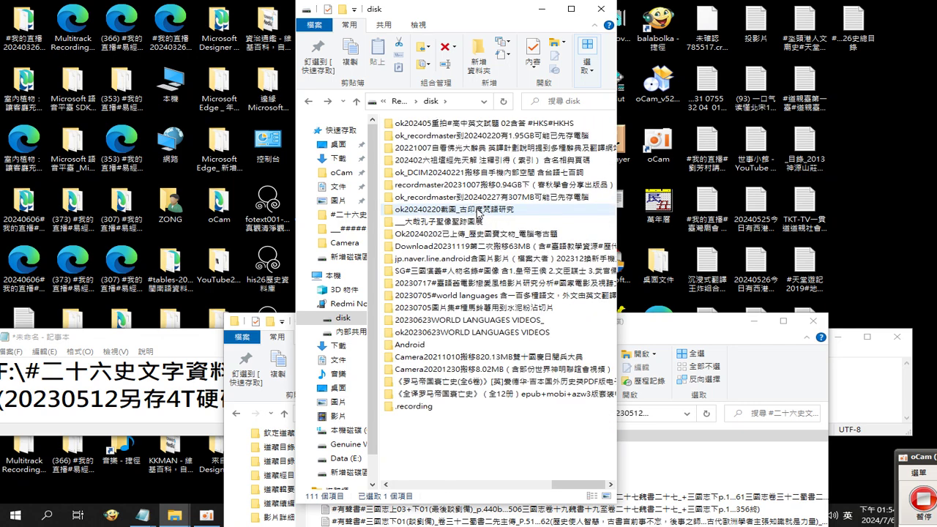
pyautogui.scroll(10, 480, 212)
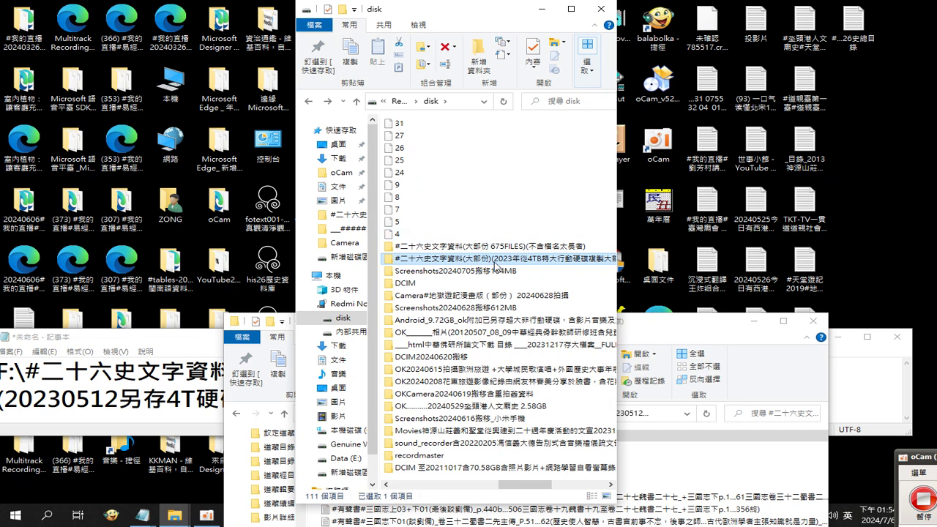
pyautogui.click(492, 259)
pyautogui.moveTo(442, 260); pyautogui.dragTo(388, 261)
pyautogui.click(489, 259)
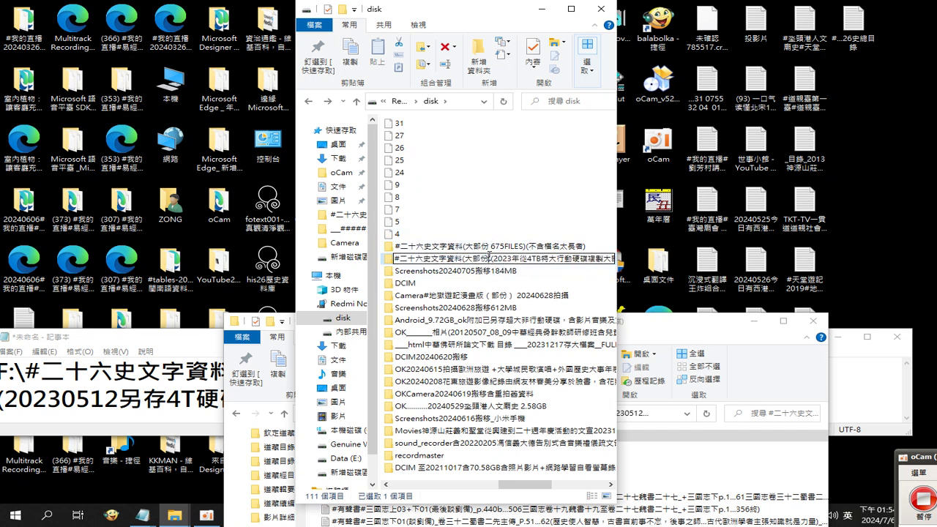
pyautogui.rightClick(490, 257)
pyautogui.click(528, 306)
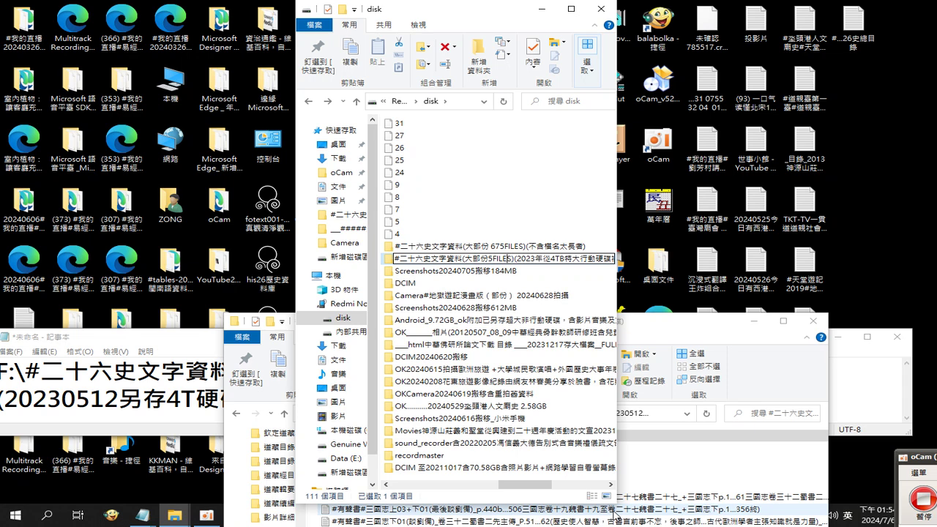
pyautogui.write('13')
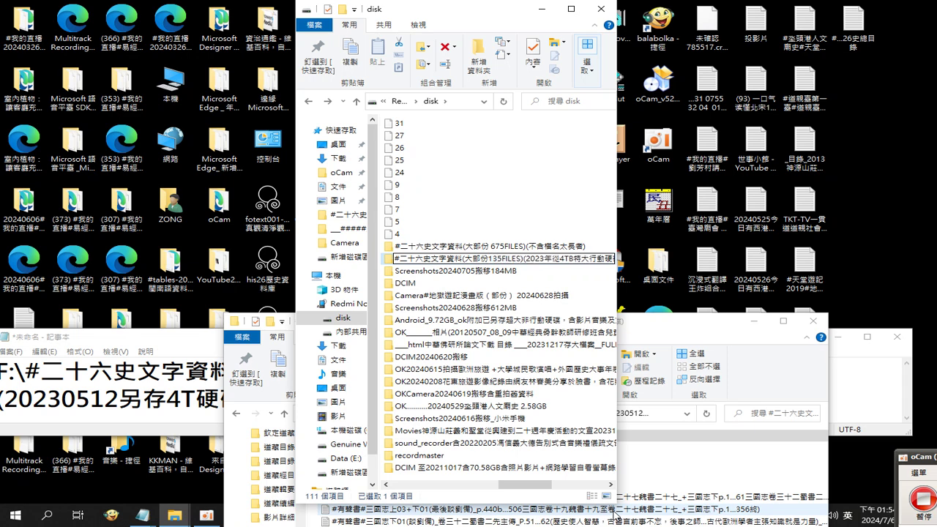
pyautogui.write('__')
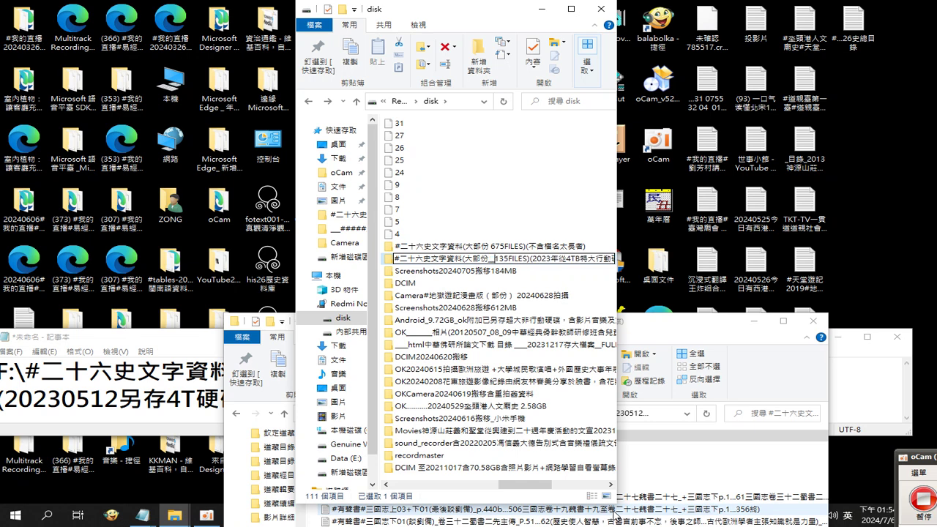
pyautogui.write('01')
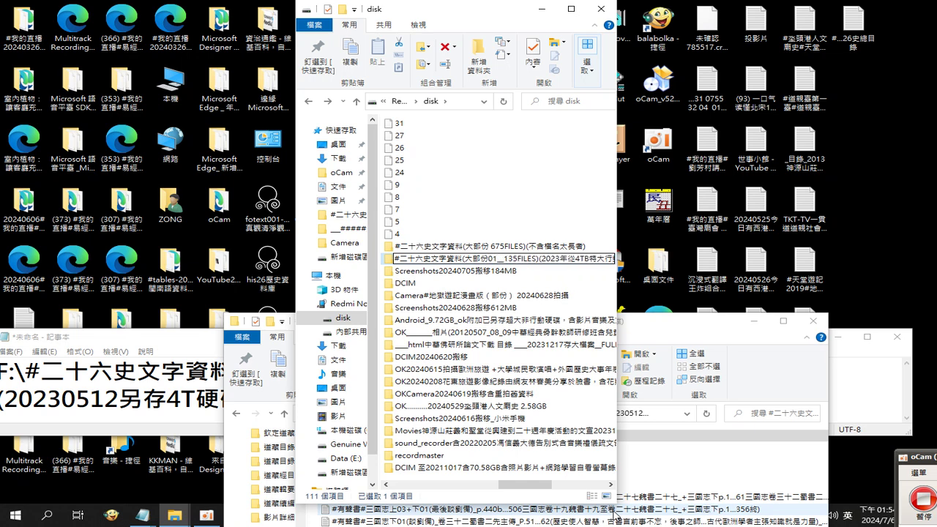
pyautogui.press('Return')
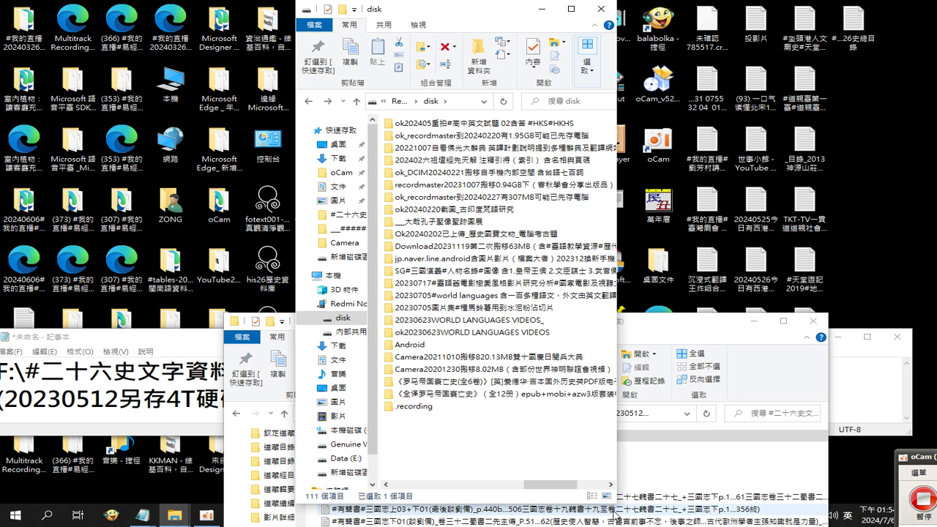